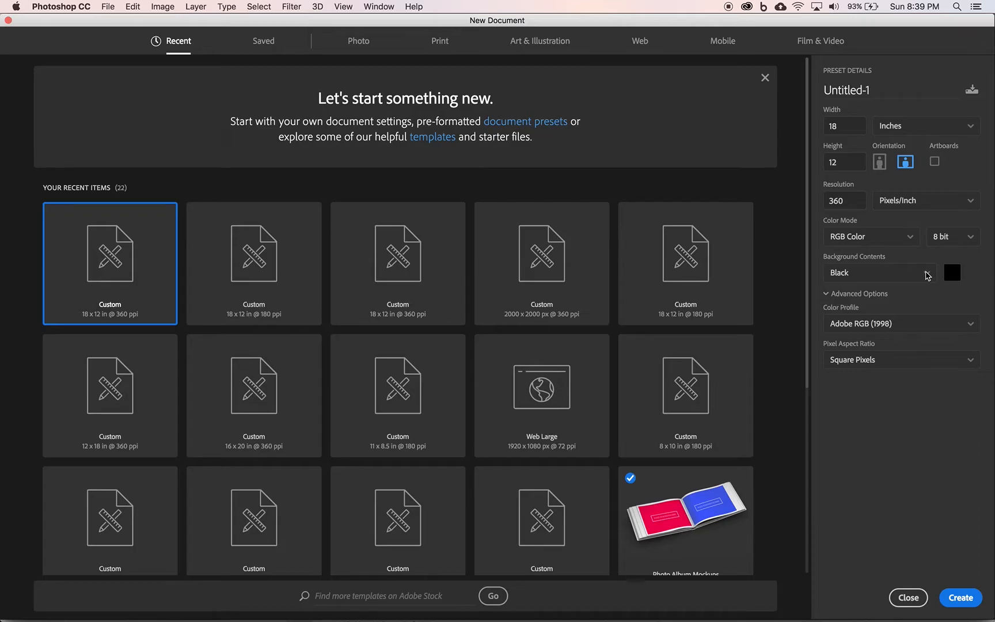
# - Create an 18 x 12 inch RGB document at 360 pixels/inch with a black background and convert the background to a smart object
pyautogui.click(956, 601)
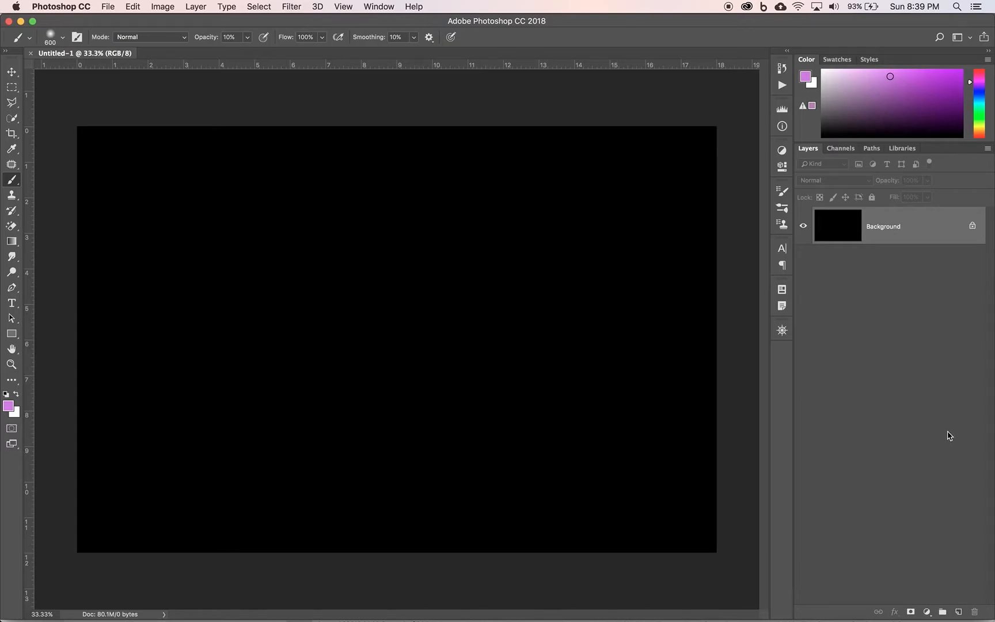
pyautogui.doubleClick(926, 231)
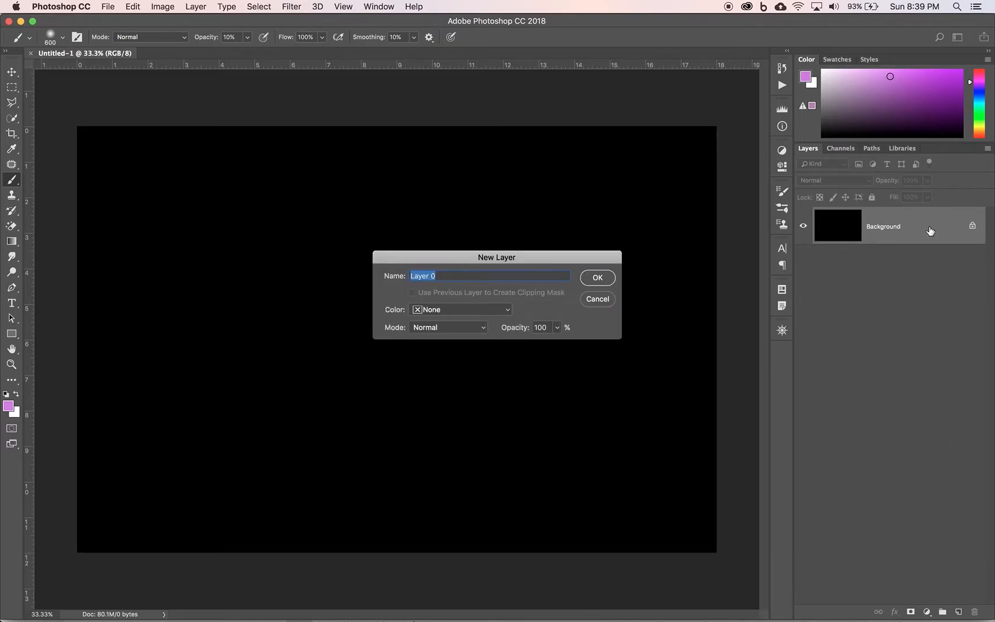
pyautogui.click(598, 299)
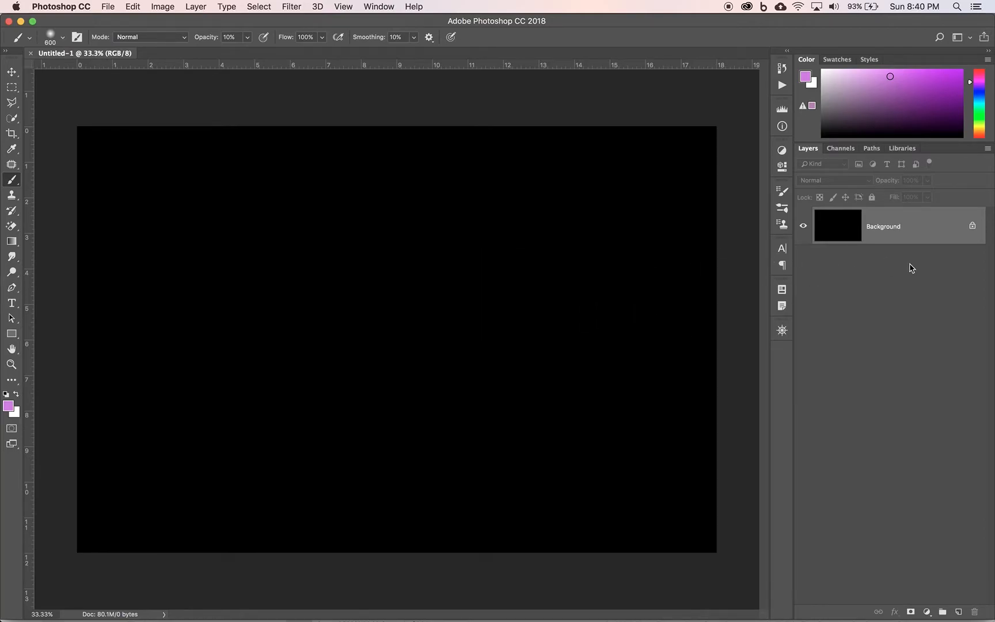
pyautogui.rightClick(941, 238)
pyautogui.click(914, 312)
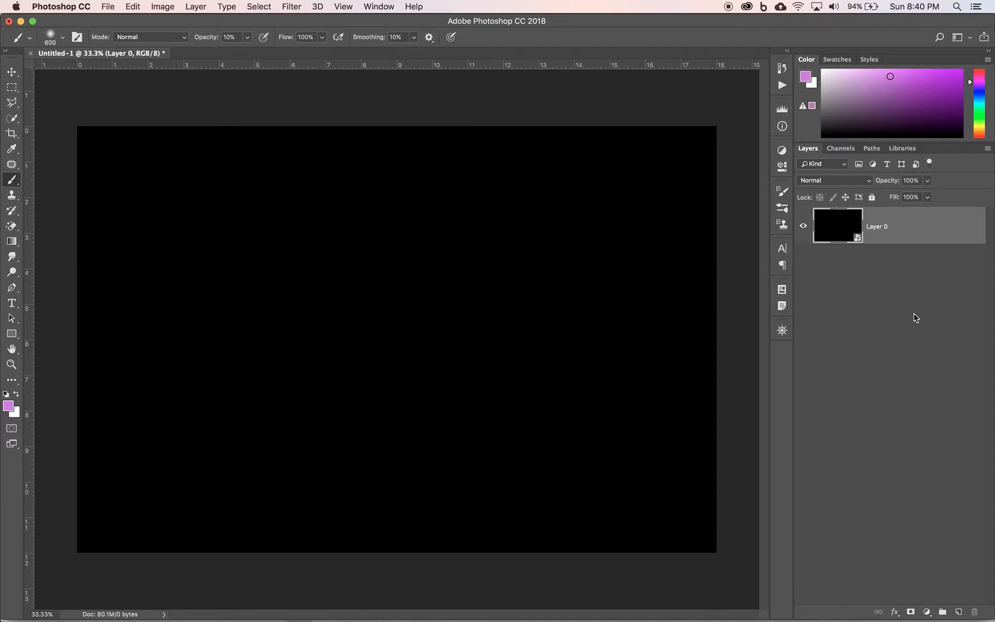
# - Reset the foreground and background colors to default and add 100% Gaussian monochromatic noise to the smart object
pyautogui.press('d')
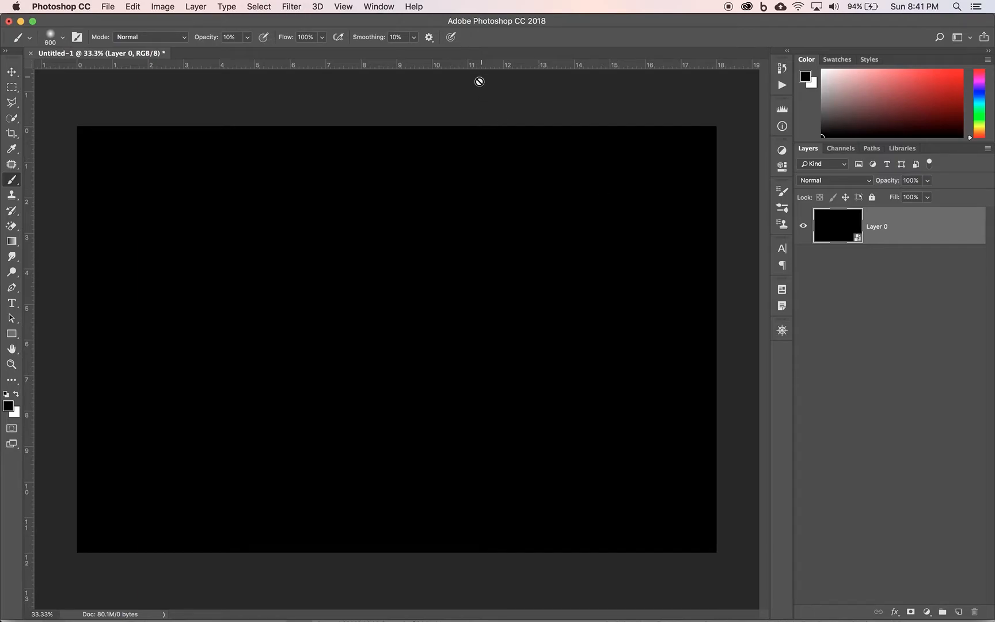
pyautogui.click(291, 7)
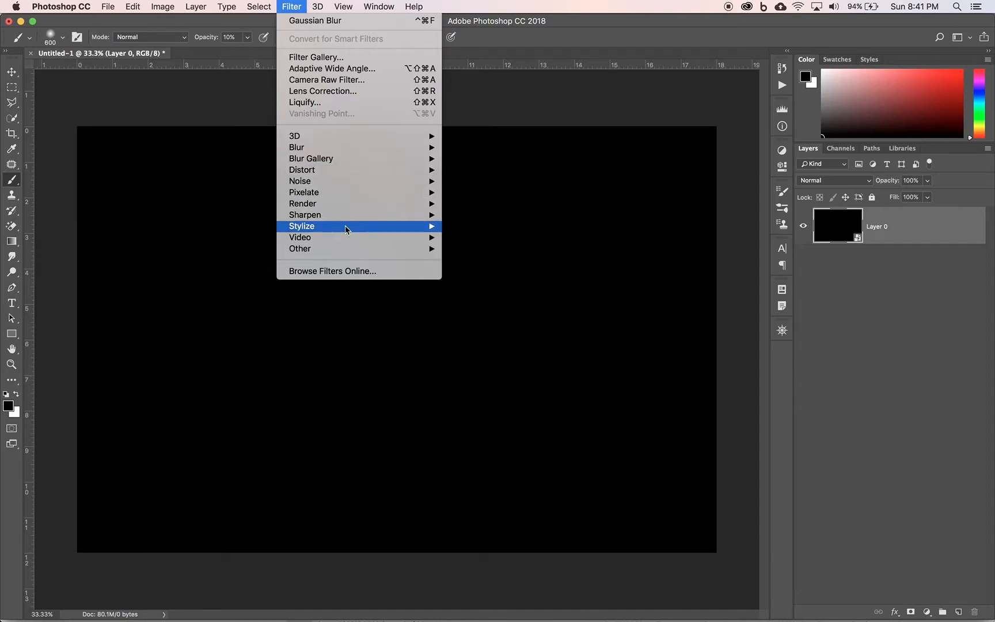
pyautogui.moveTo(341, 193)
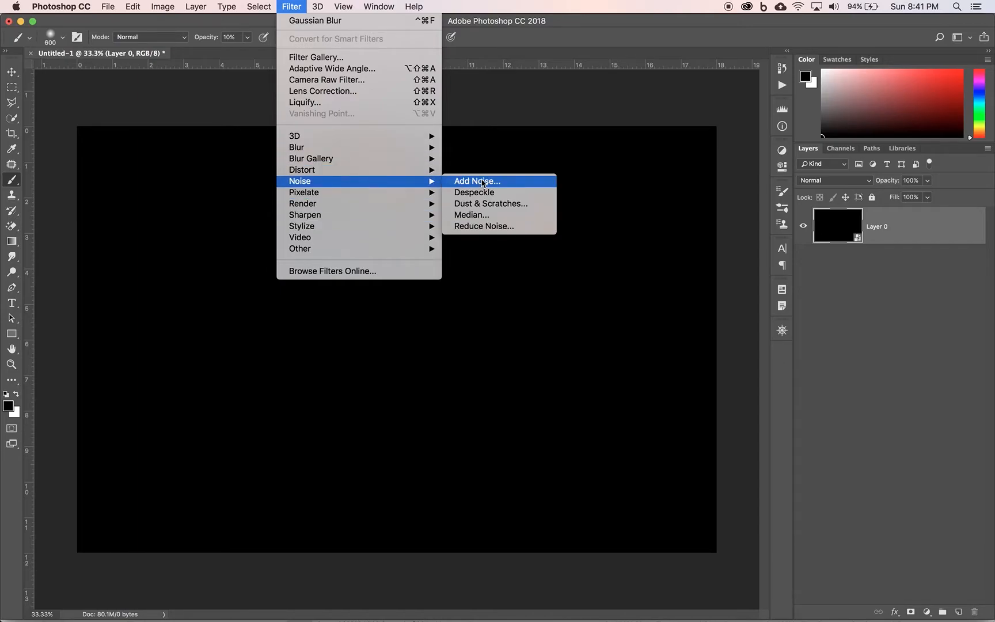
pyautogui.click(482, 182)
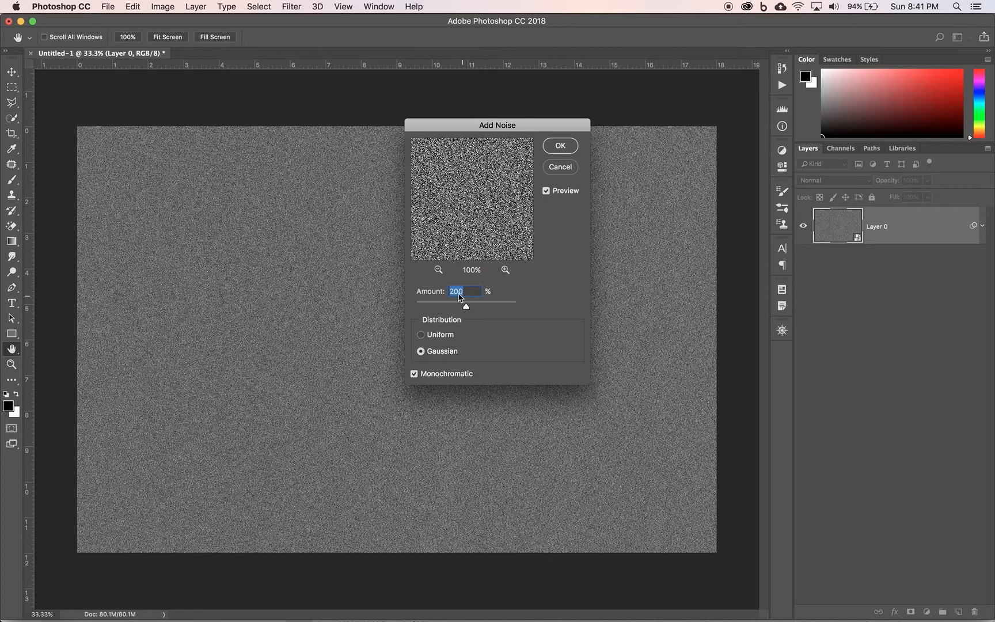
pyautogui.write('100')
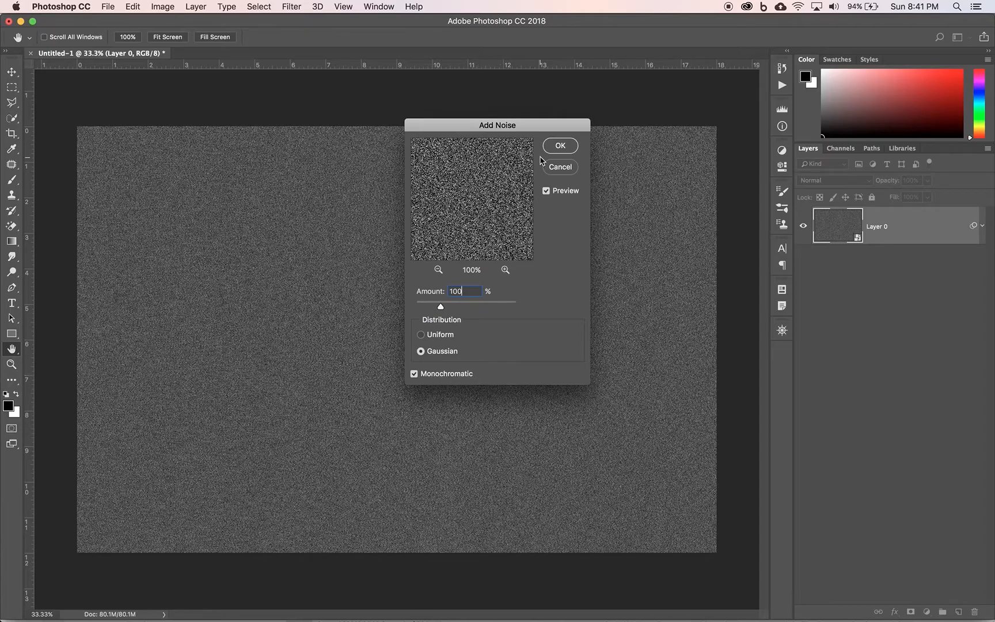
pyautogui.click(568, 149)
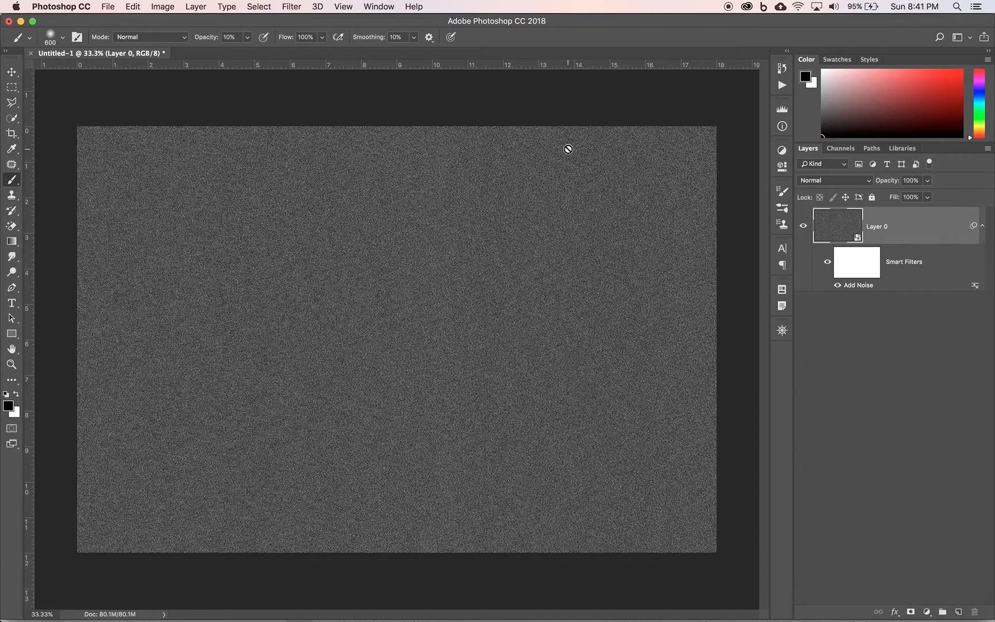
# - Apply a Gaussian Blur with a radius of 1 pixel to the noise layer, comparing the result with the preview off
pyautogui.click(298, 9)
pyautogui.moveTo(344, 148)
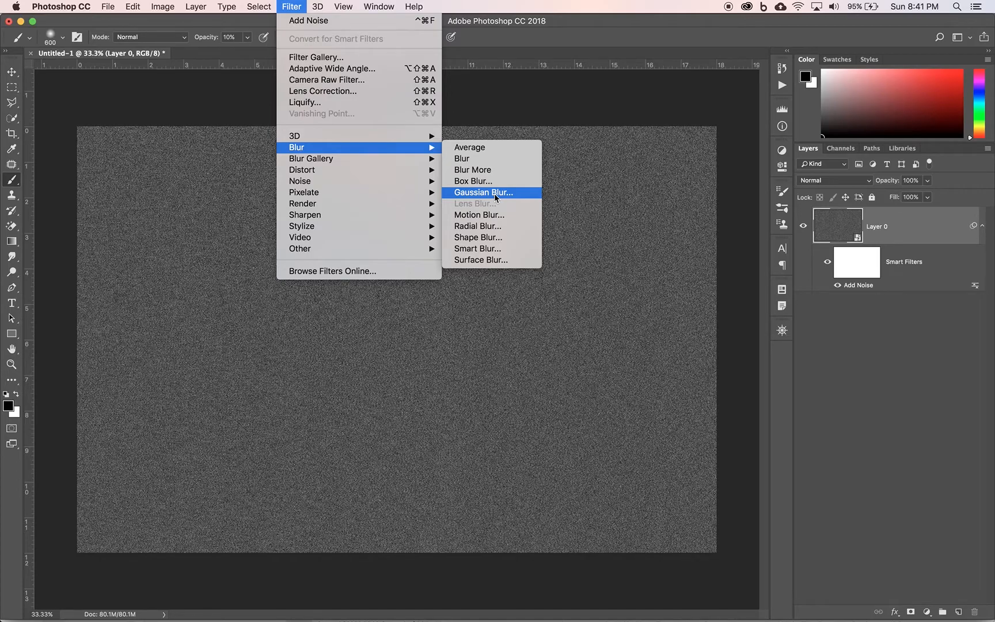
pyautogui.click(495, 193)
pyautogui.write('1')
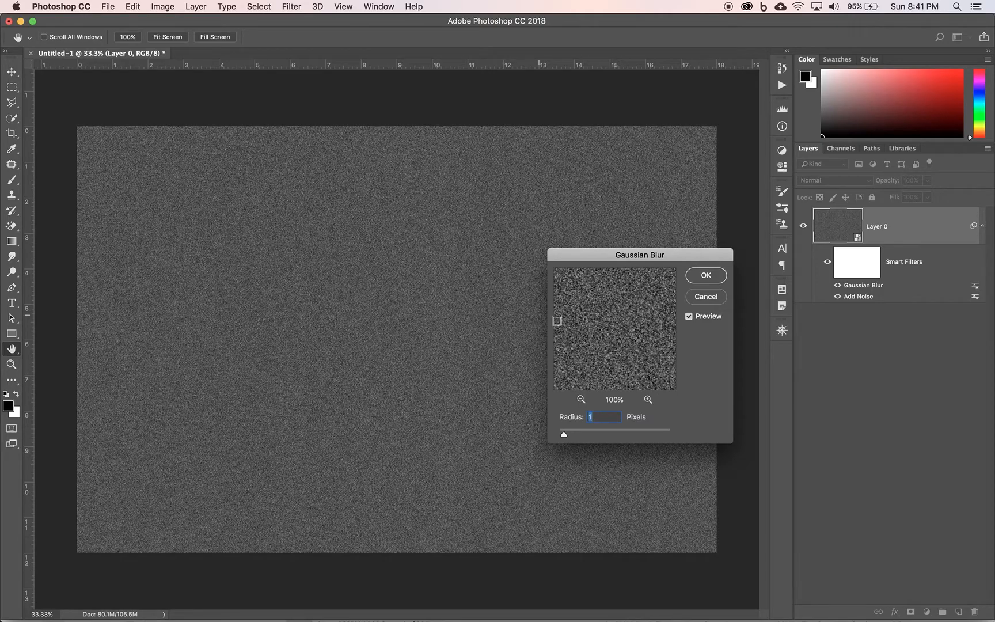
pyautogui.write('.5')
pyautogui.press('Tab')
pyautogui.click(690, 317)
pyautogui.click(688, 316)
pyautogui.write('2')
pyautogui.press('BackSpace')
pyautogui.write('1')
pyautogui.click(711, 280)
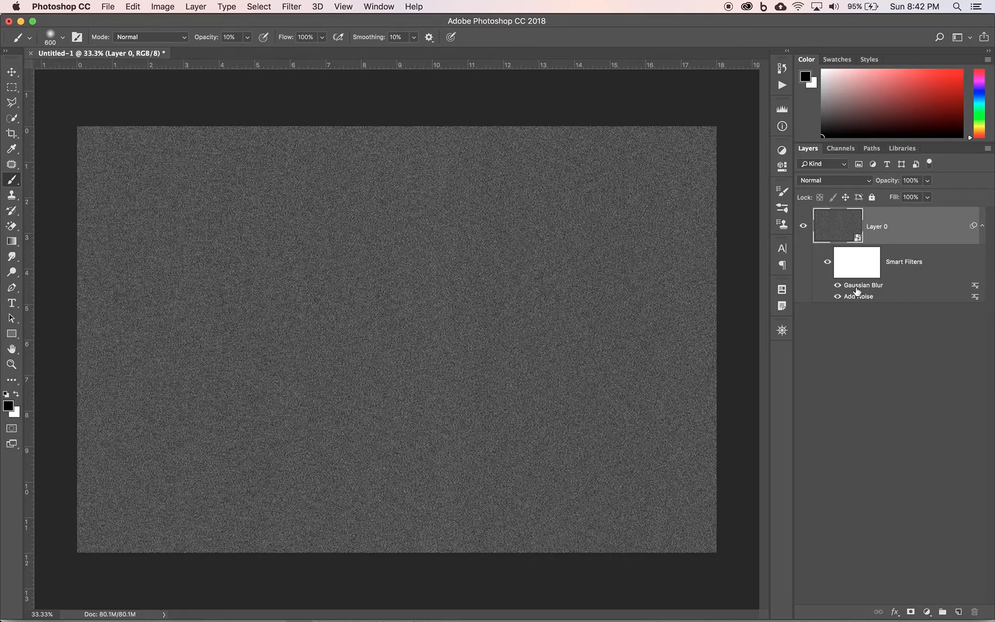
# - Apply a Levels adjustment to the noise layer with input levels of 131, 0.01 and 166 to isolate small stars
pyautogui.click(163, 7)
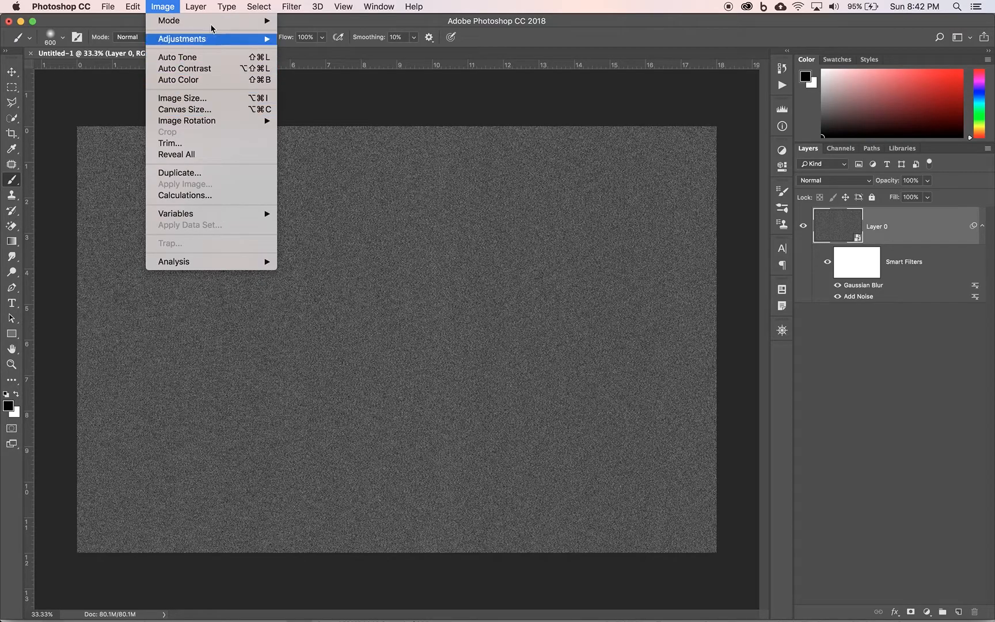
pyautogui.moveTo(185, 40)
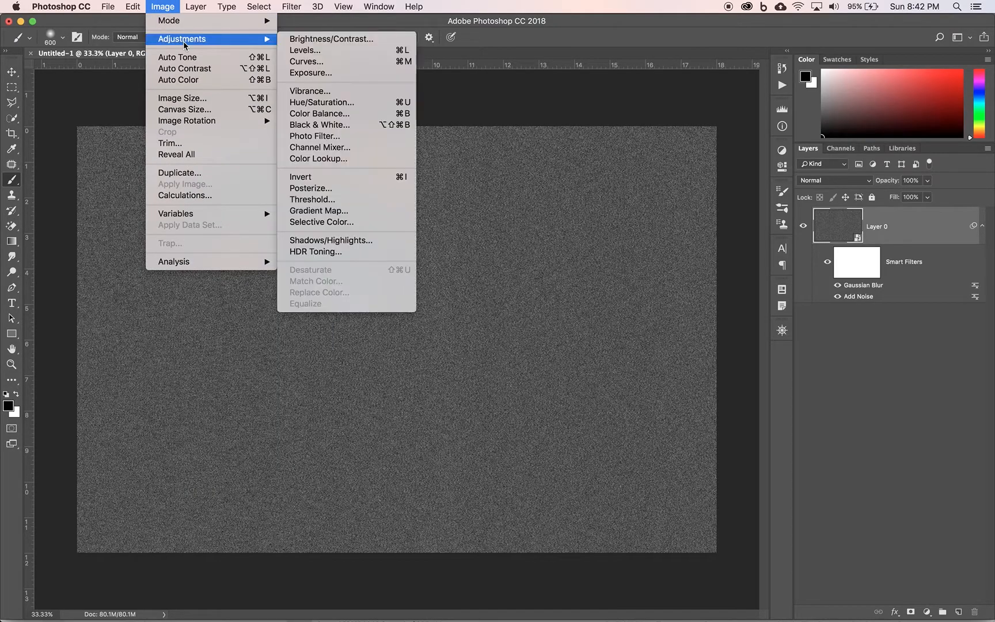
pyautogui.click(402, 53)
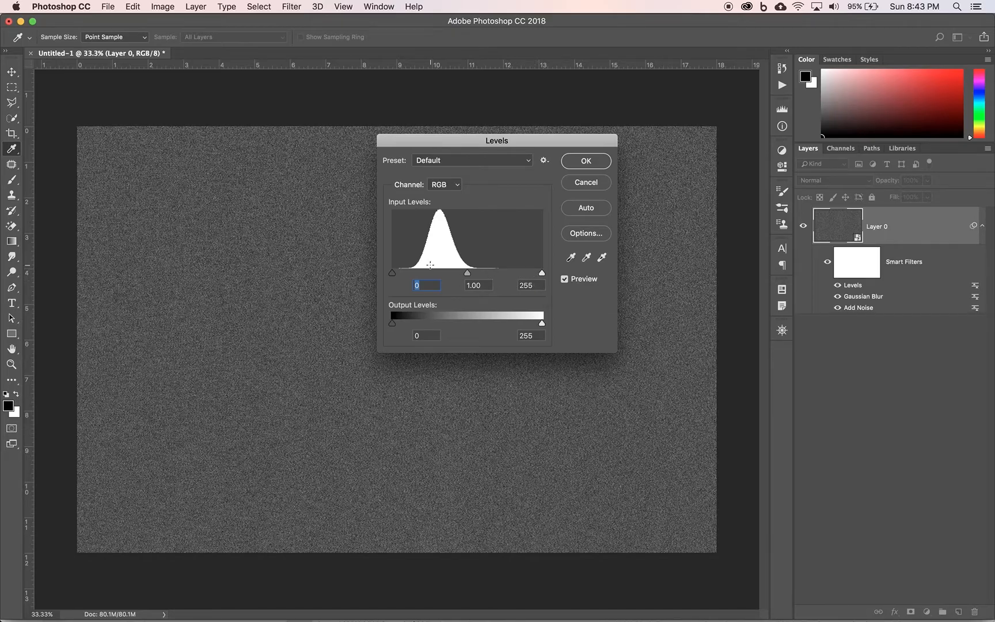
pyautogui.moveTo(392, 276); pyautogui.dragTo(447, 270)
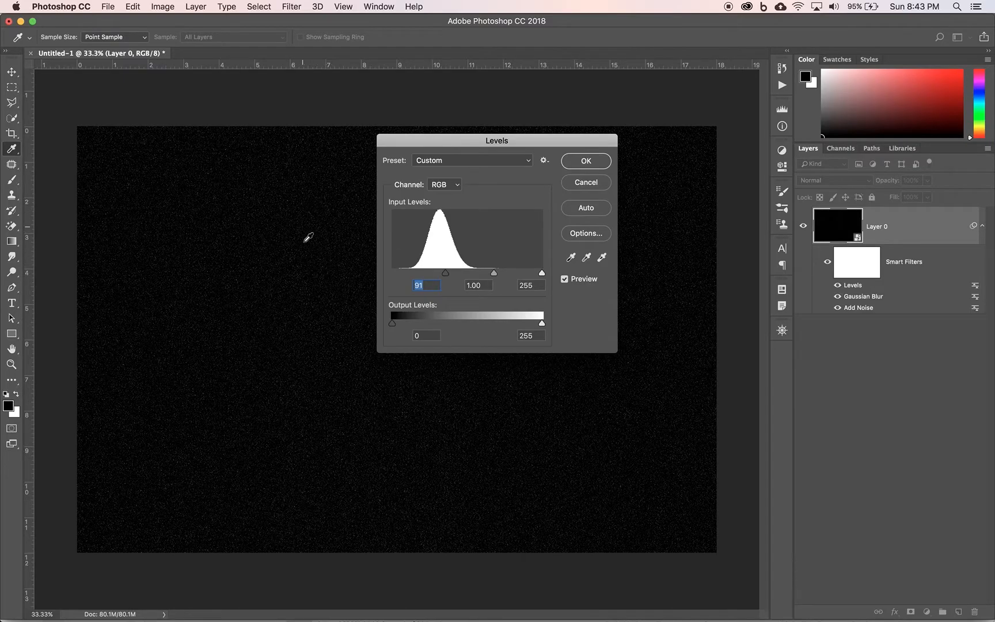
pyautogui.moveTo(446, 273); pyautogui.dragTo(463, 275)
pyautogui.moveTo(502, 274); pyautogui.dragTo(481, 280)
pyautogui.moveTo(542, 274); pyautogui.dragTo(480, 277)
pyautogui.moveTo(482, 277)
pyautogui.mouseDown()
pyautogui.moveTo(468, 276)
pyautogui.moveTo(489, 275)
pyautogui.mouseUp()
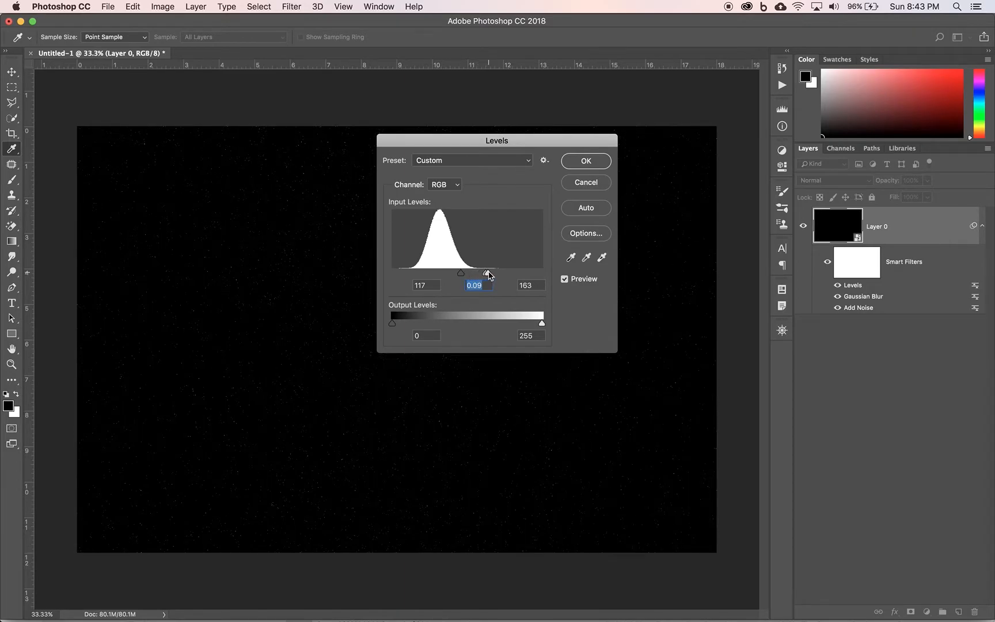
pyautogui.moveTo(487, 276)
pyautogui.mouseDown()
pyautogui.moveTo(439, 275)
pyautogui.moveTo(474, 276)
pyautogui.mouseUp()
pyautogui.moveTo(484, 277); pyautogui.dragTo(484, 275)
pyautogui.moveTo(481, 273); pyautogui.dragTo(490, 273)
pyautogui.click(490, 273)
pyautogui.click(595, 161)
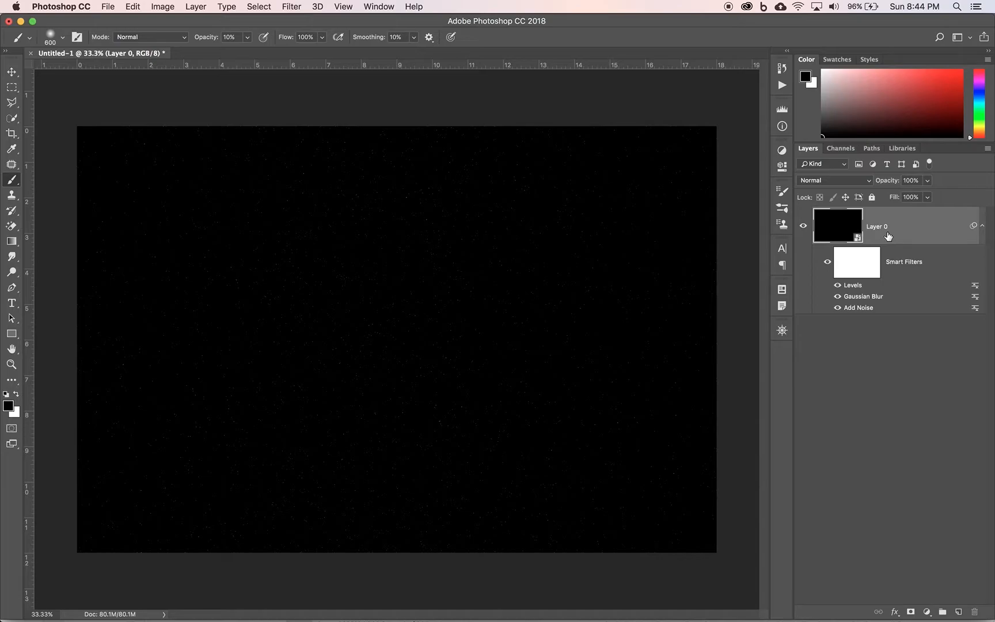
# - Duplicate the star layer and set the Add Noise amount on the upper copy to 200%
pyautogui.press('super+j')
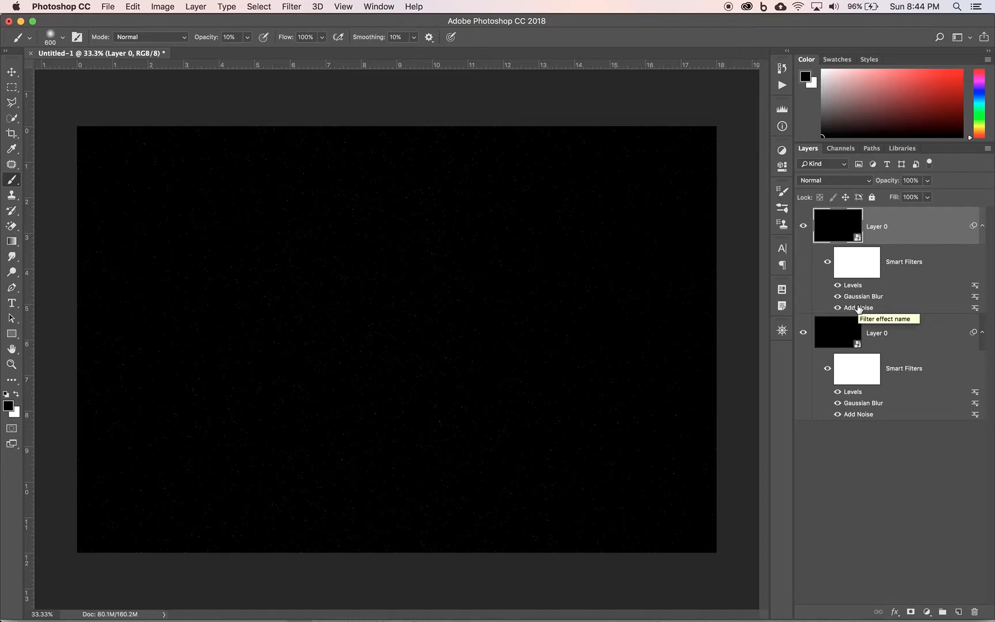
pyautogui.doubleClick(858, 308)
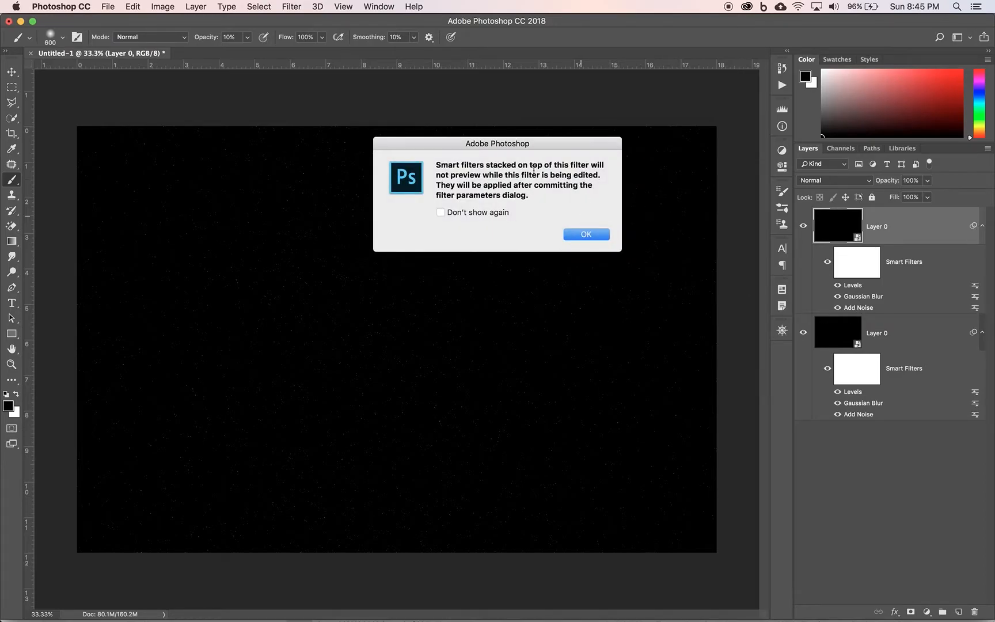
pyautogui.click(585, 234)
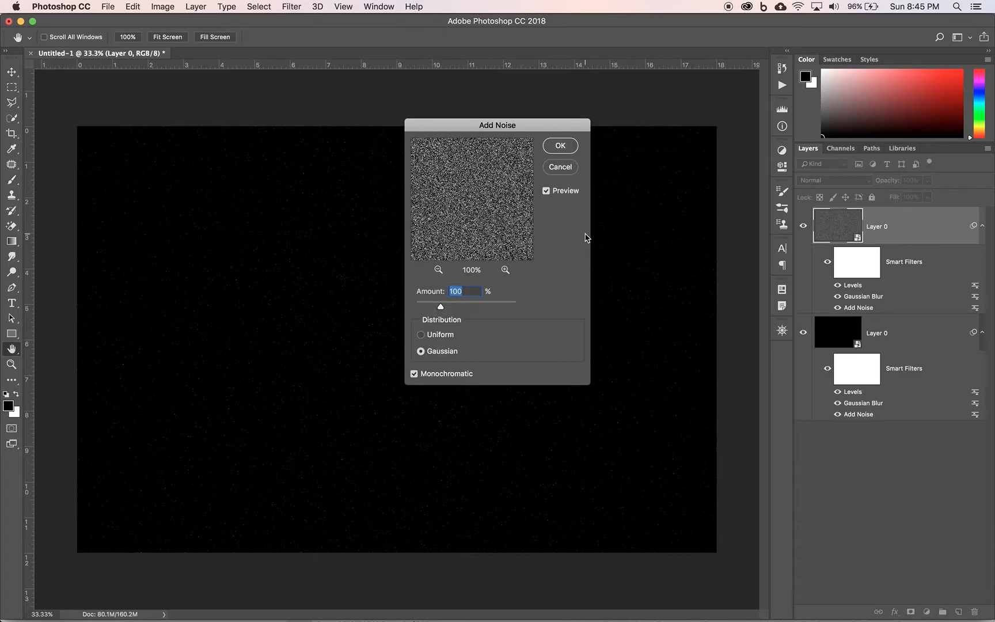
pyautogui.write('200')
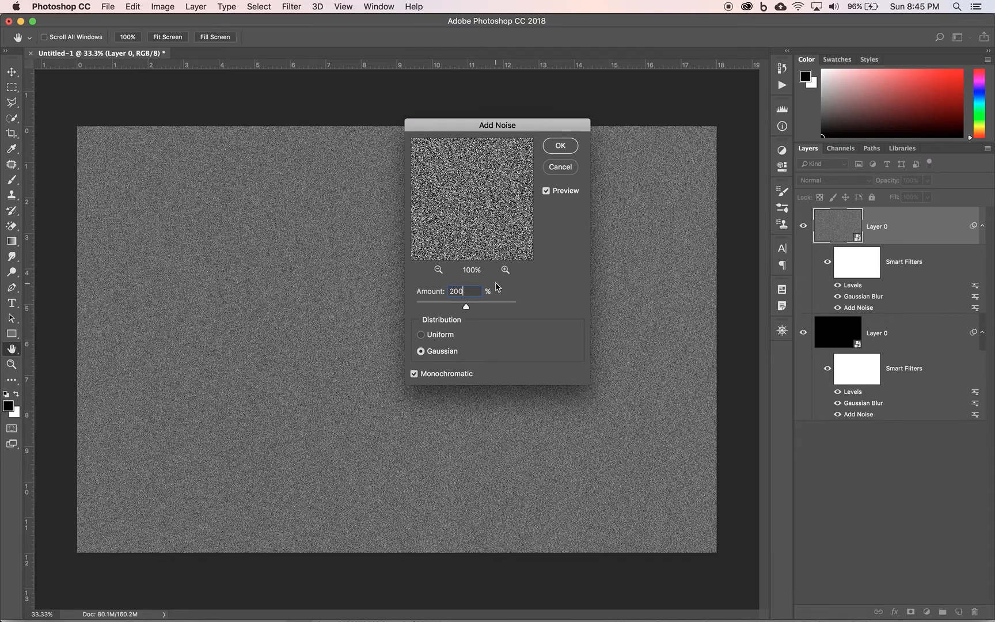
pyautogui.click(567, 151)
# - Set the Gaussian Blur radius on the upper star layer to 2 pixels
pyautogui.doubleClick(868, 297)
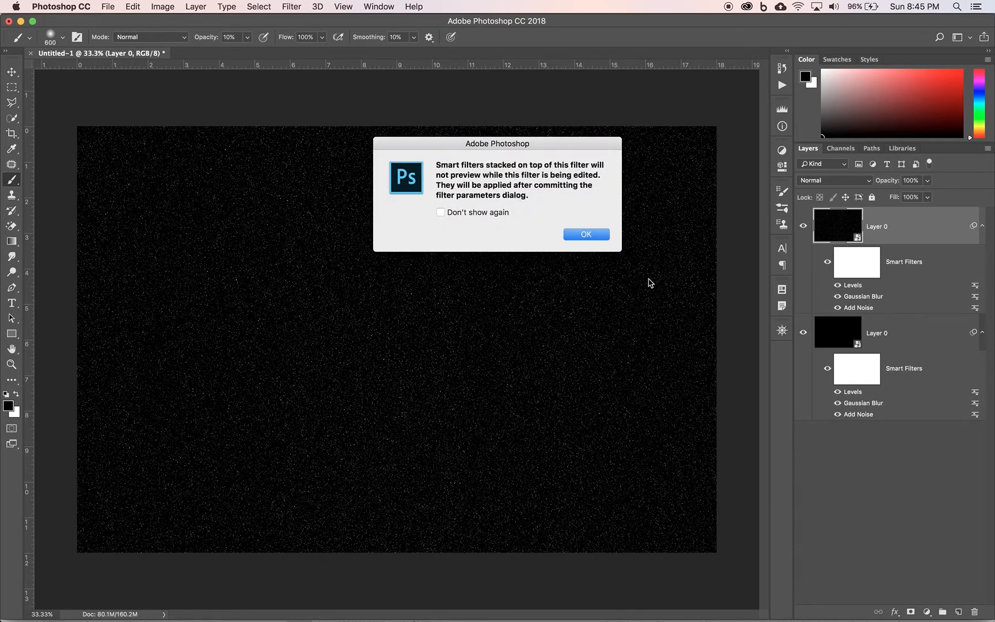
pyautogui.click(584, 236)
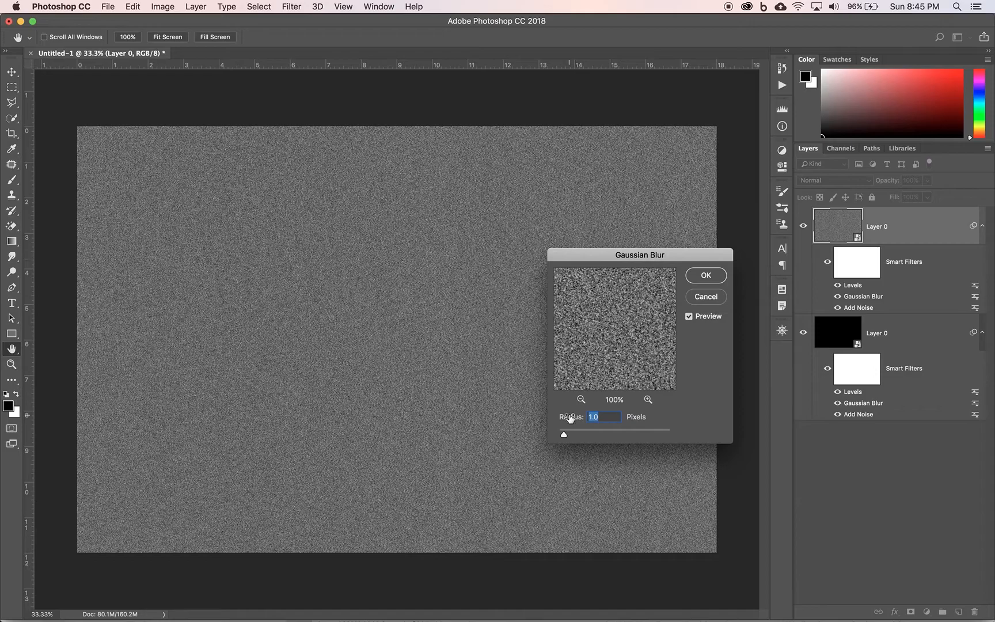
pyautogui.write('2')
pyautogui.click(715, 282)
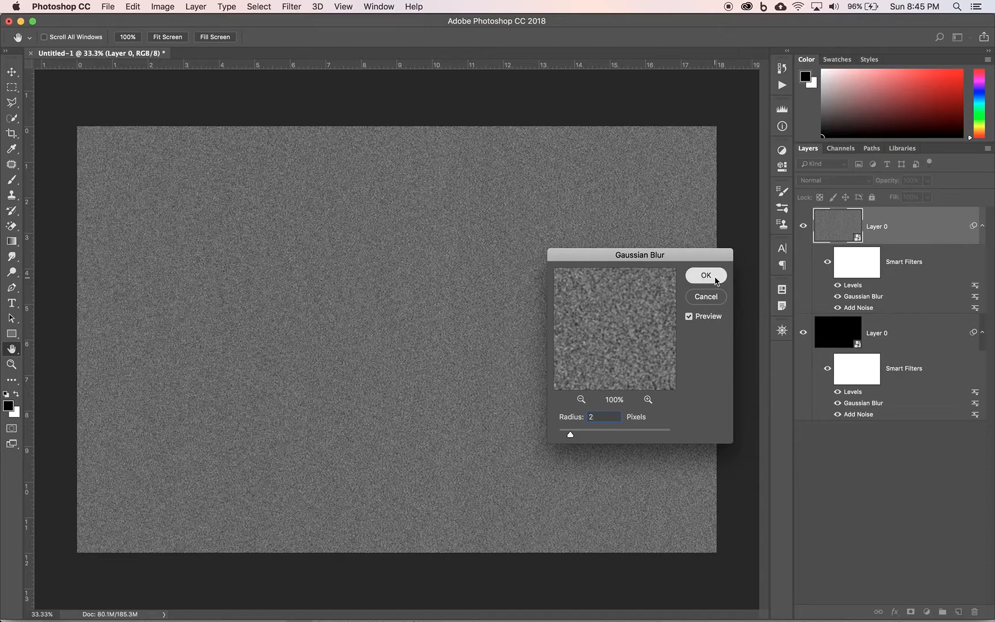
pyautogui.press('b')
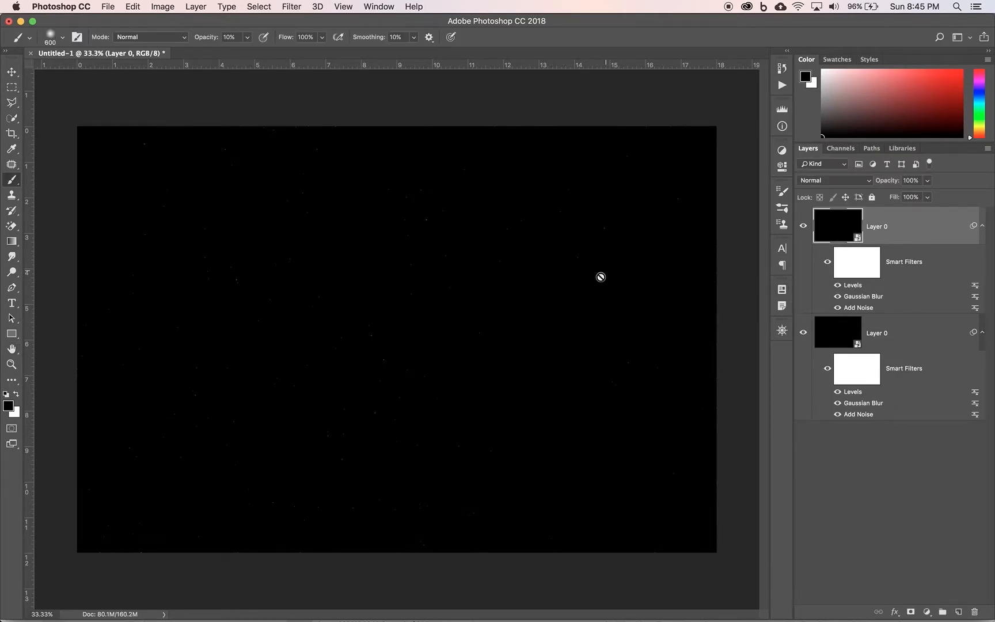
# - Set the input levels of the upper layer's Levels filter to 152, 0.01 and 168
pyautogui.doubleClick(855, 285)
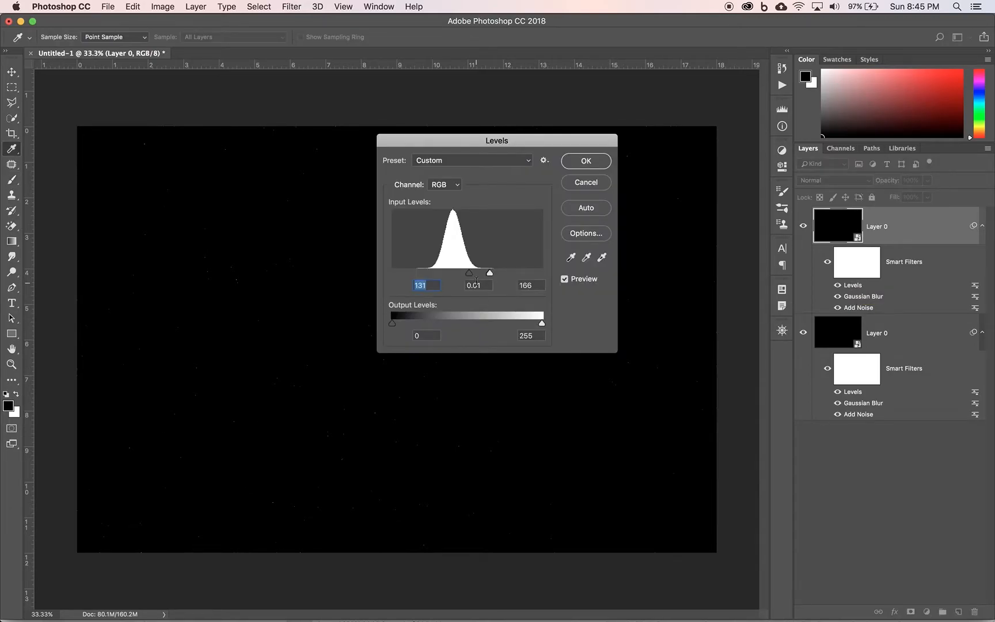
pyautogui.moveTo(470, 279); pyautogui.dragTo(492, 277)
pyautogui.click(594, 163)
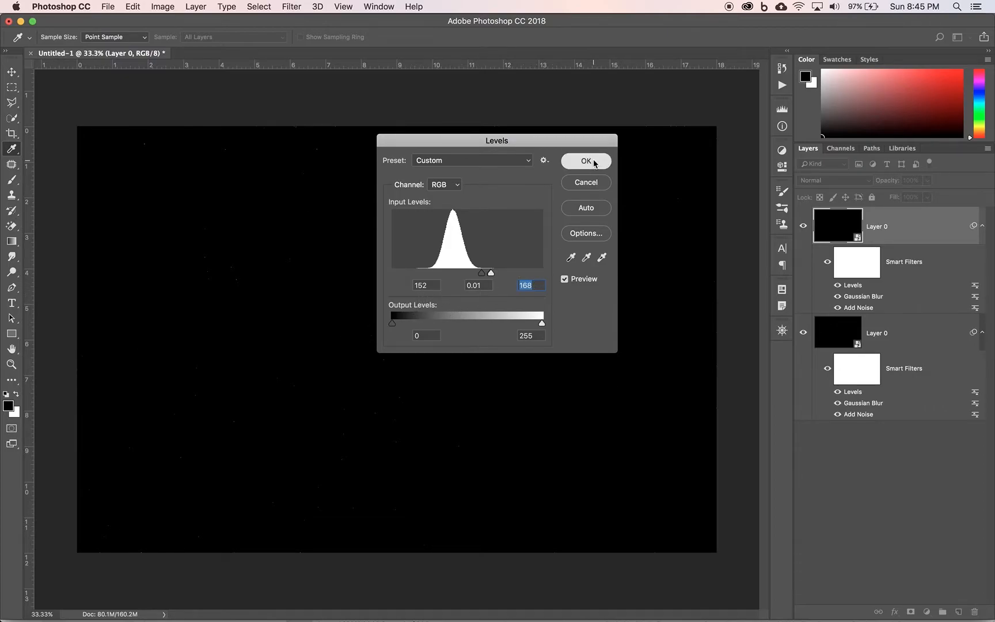
# - Compare the two star layers by toggling the upper layer's visibility, and look at the document's color channels
pyautogui.click(803, 229)
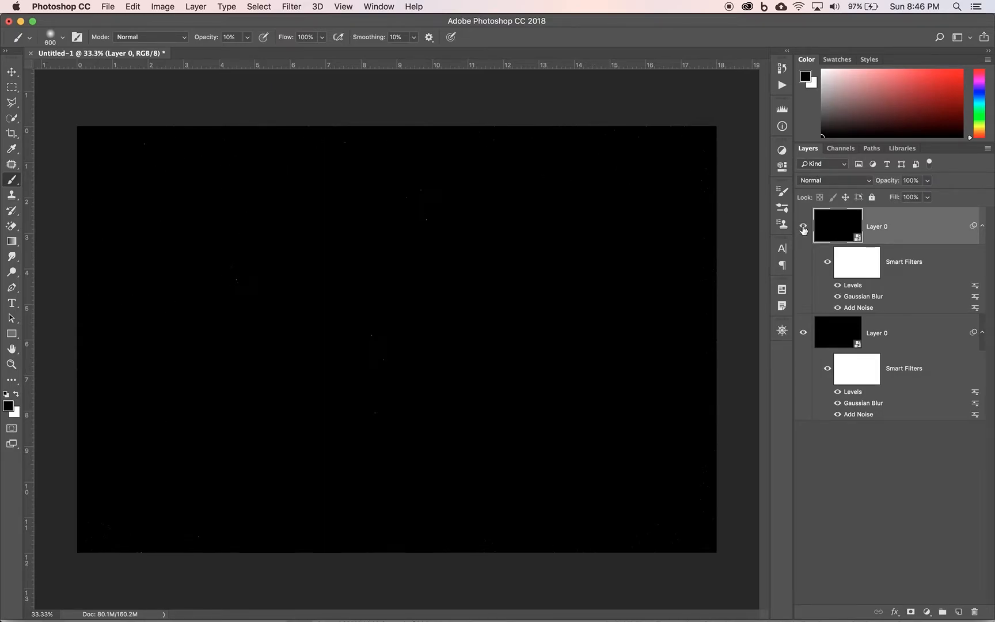
pyautogui.click(803, 229)
pyautogui.click(804, 230)
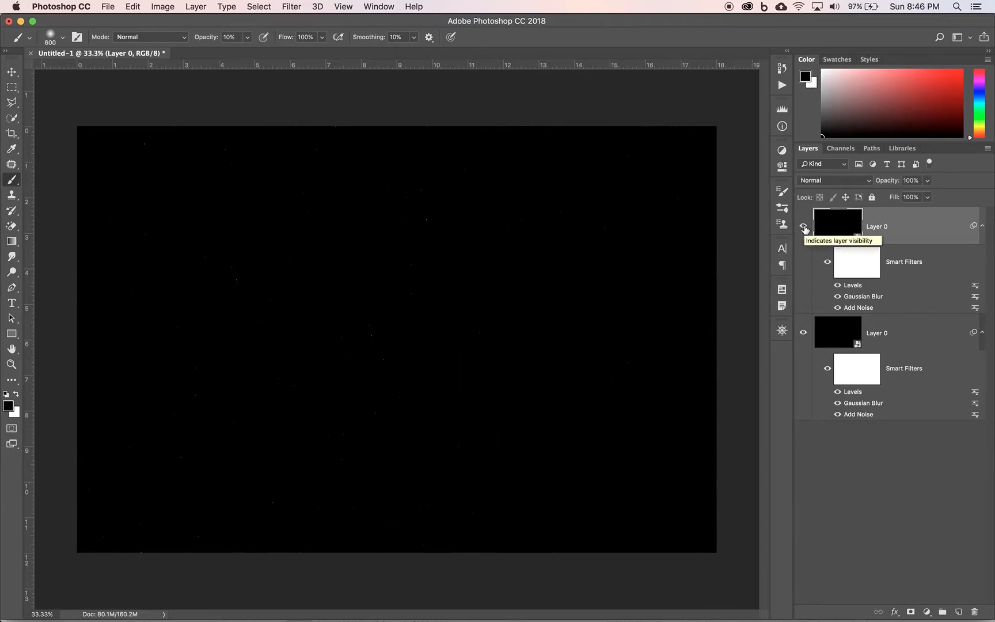
pyautogui.click(805, 229)
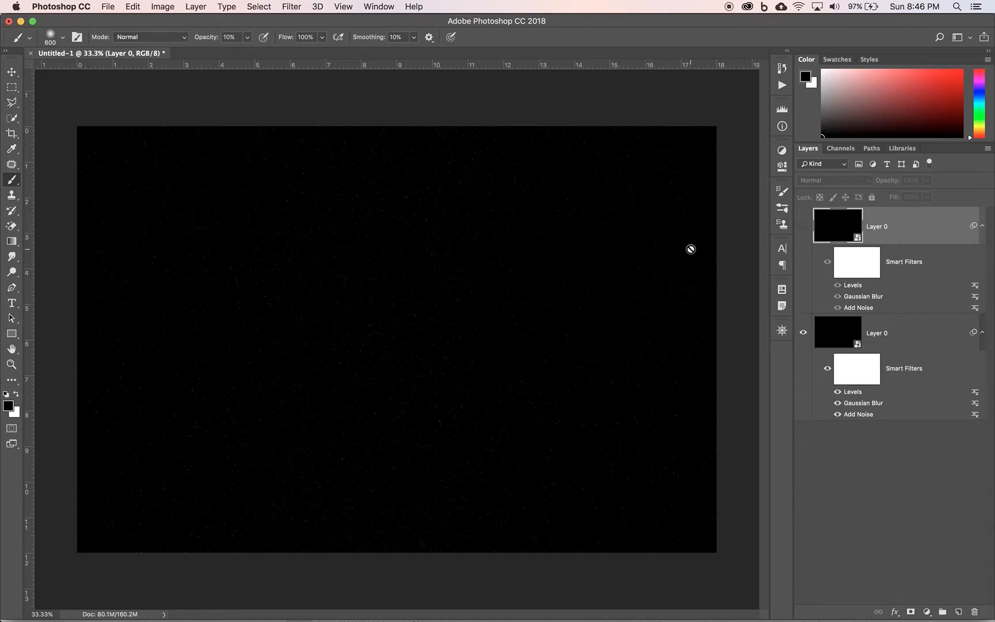
pyautogui.click(805, 230)
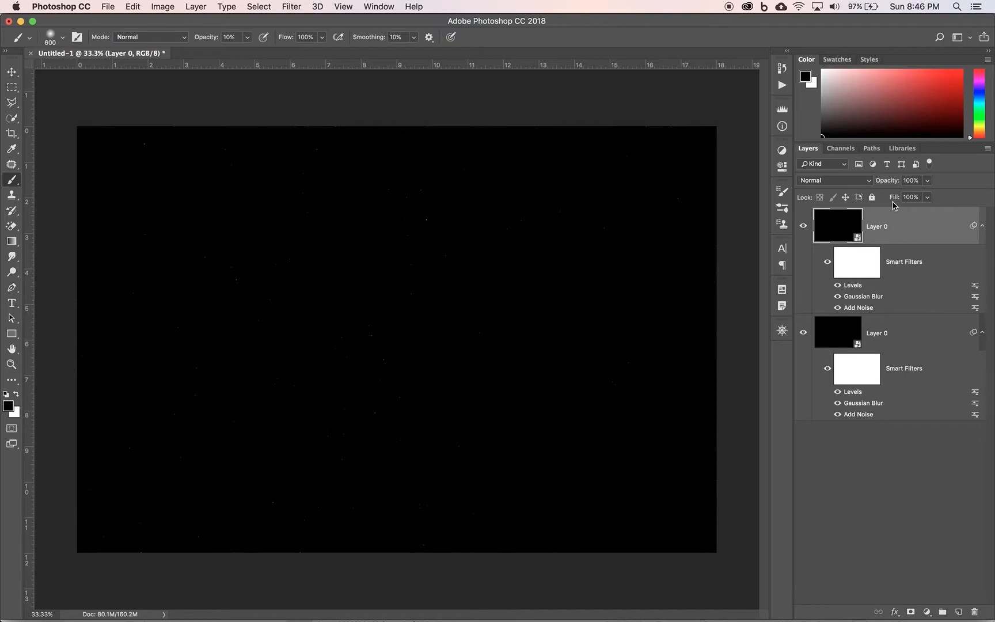
pyautogui.click(842, 149)
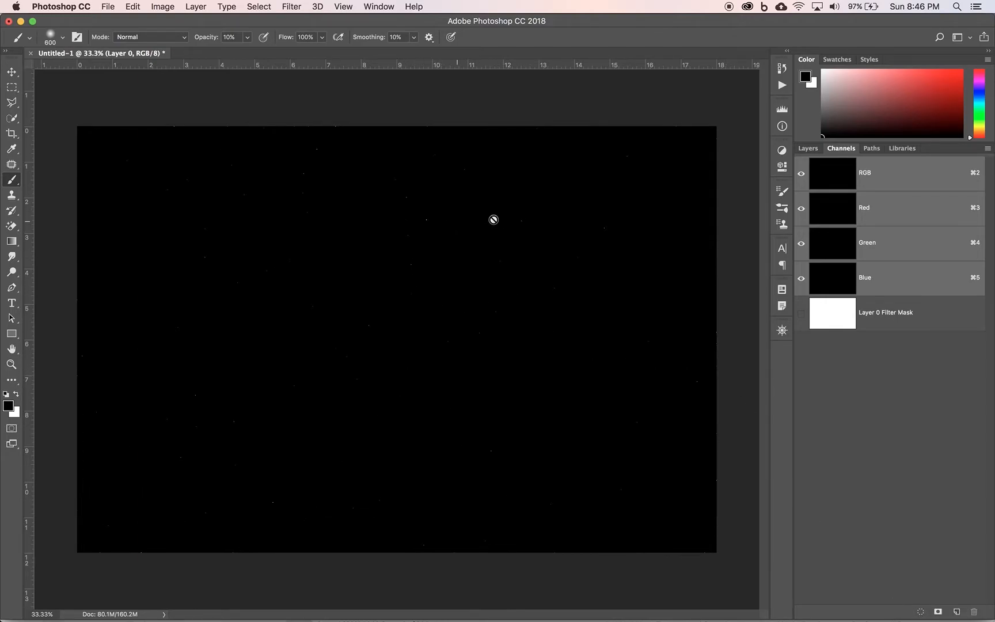
pyautogui.click(808, 148)
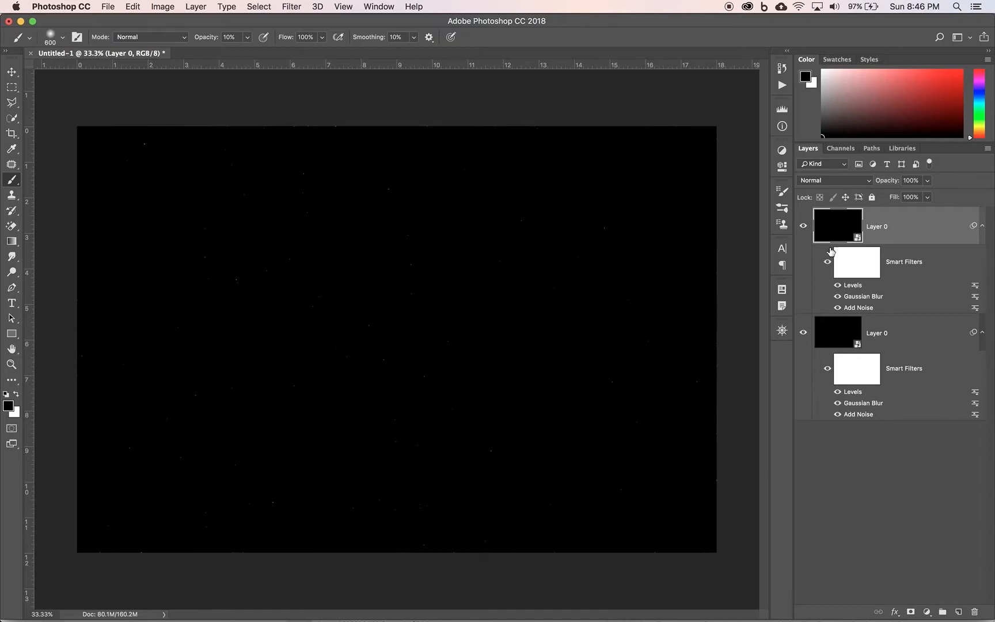
# - Hide the upper filtered star layer and add a new empty layer at the top of the stack
pyautogui.click(803, 226)
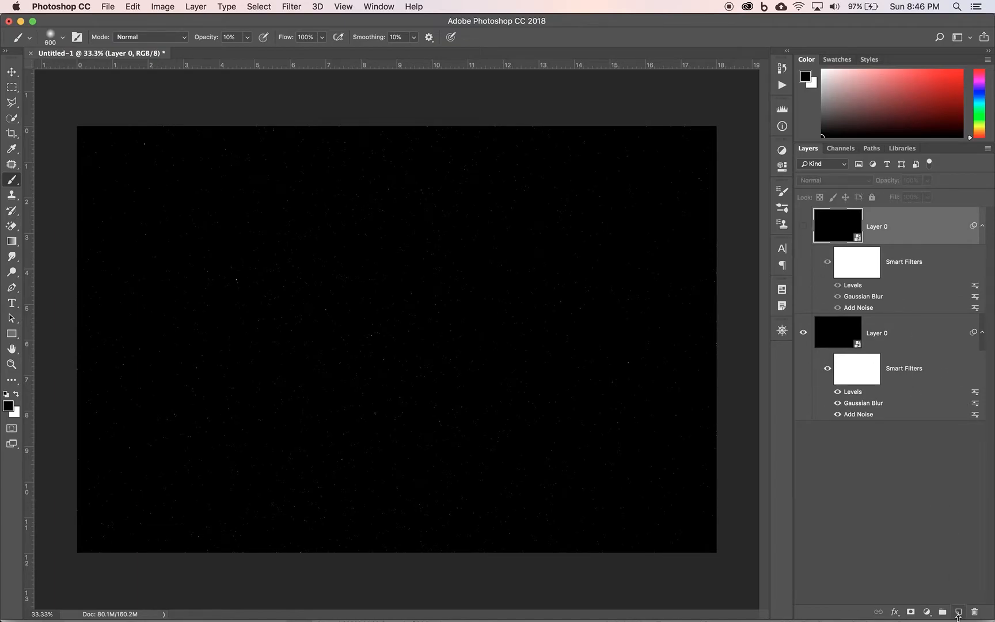
pyautogui.click(959, 613)
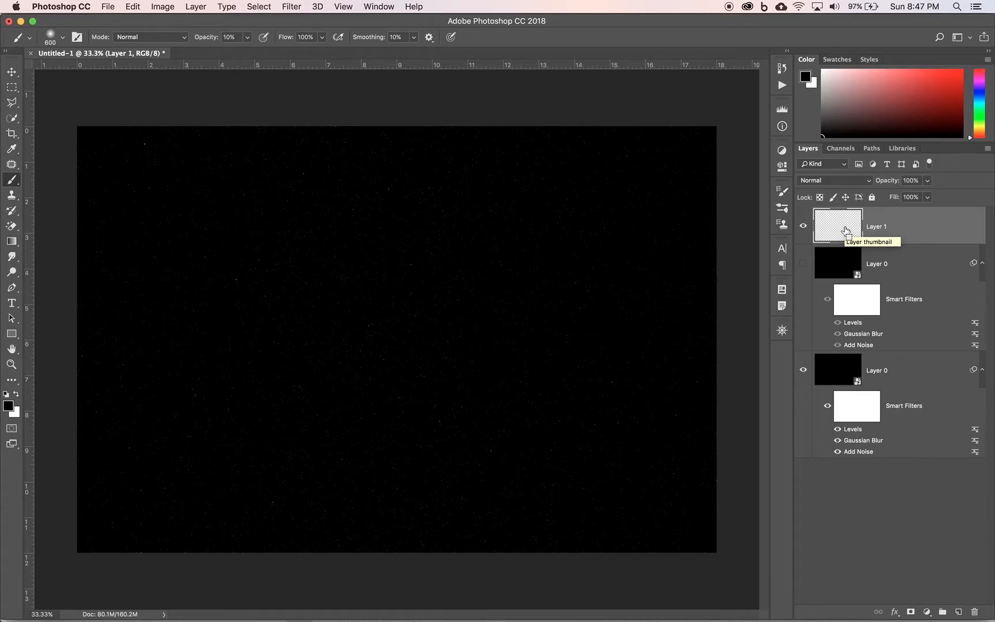
# - Undo a trial fill on the new layer and expand the star selection by 1 pixel
pyautogui.press('alt+shift+super+e')
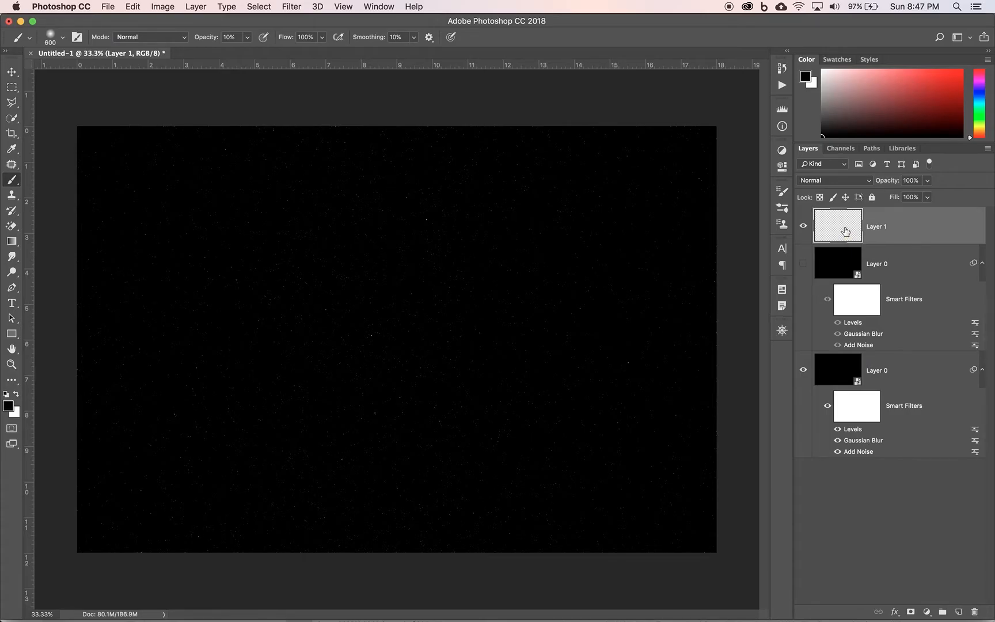
pyautogui.press('super+z')
pyautogui.click(259, 8)
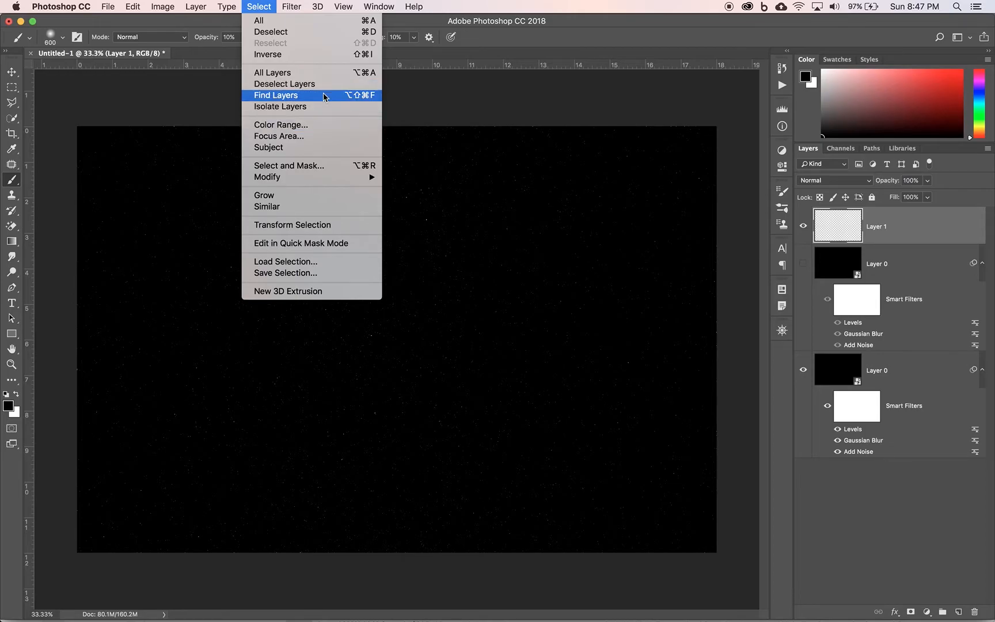
pyautogui.moveTo(332, 177)
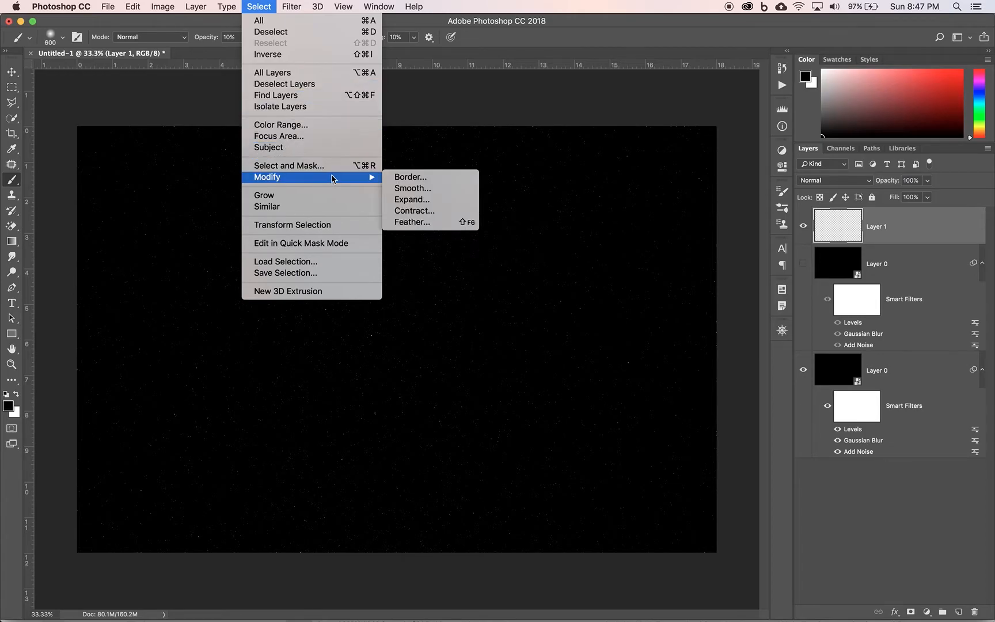
pyautogui.click(431, 201)
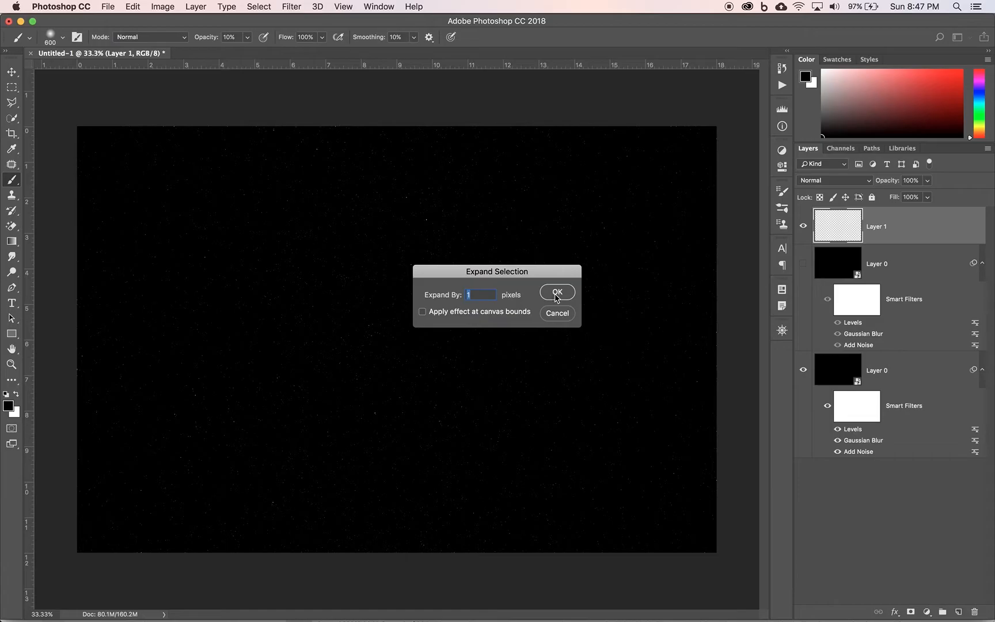
pyautogui.click(555, 293)
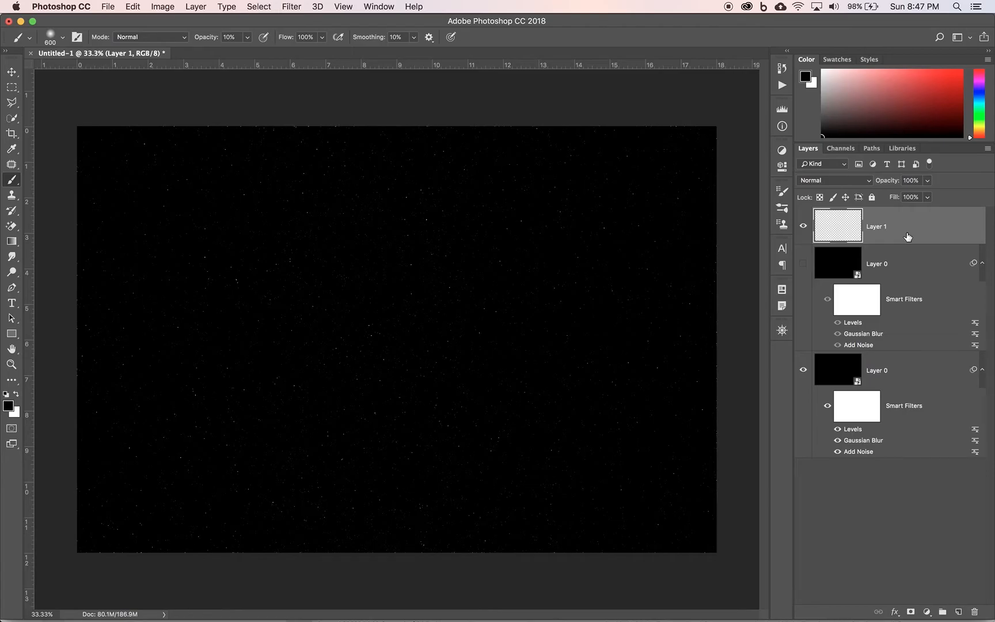
# - Compare the sky with and without the new top layer by toggling its visibility
pyautogui.click(803, 226)
pyautogui.click(803, 228)
pyautogui.click(803, 228)
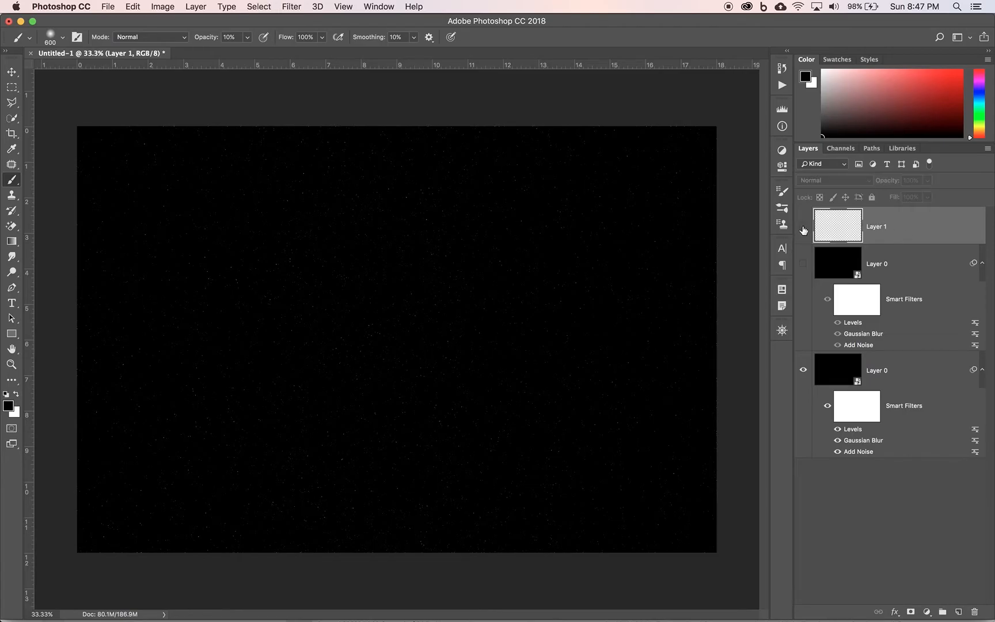
pyautogui.click(803, 228)
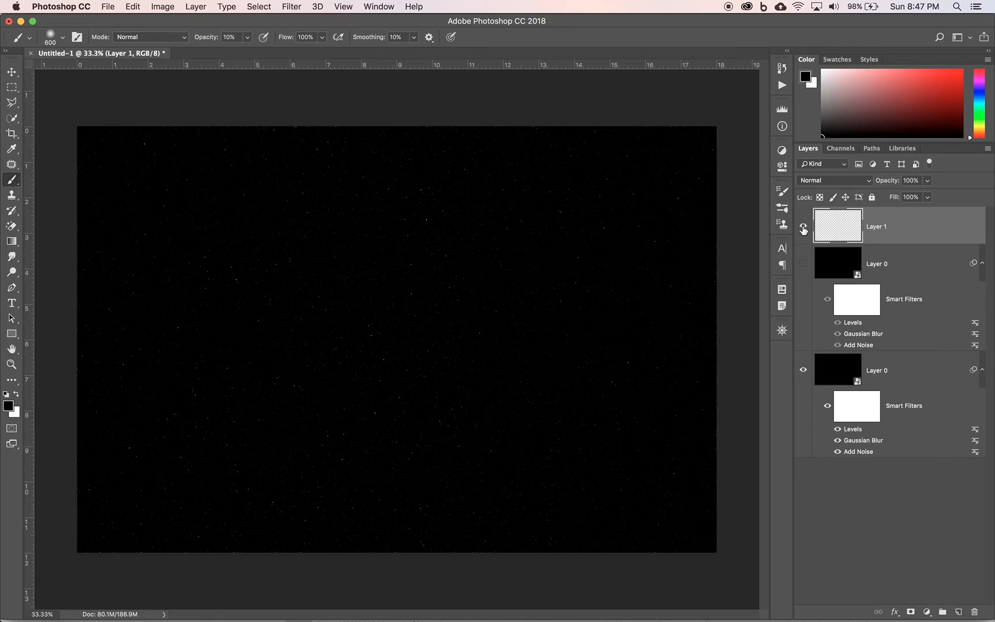
# - Add an Outer Glow layer style with a size of 10 px to the new star layer
pyautogui.doubleClick(931, 234)
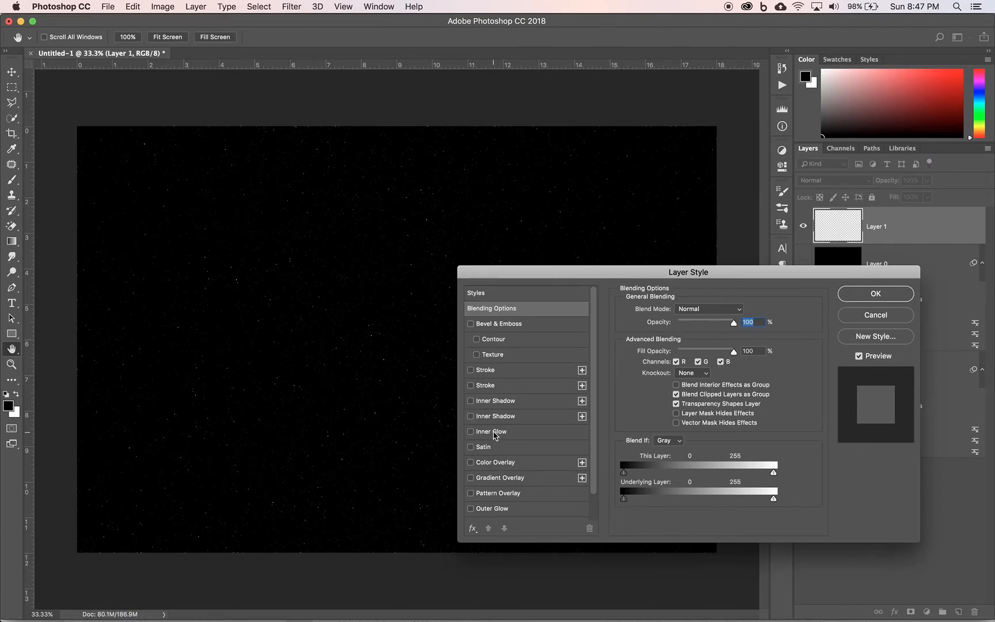
pyautogui.click(471, 509)
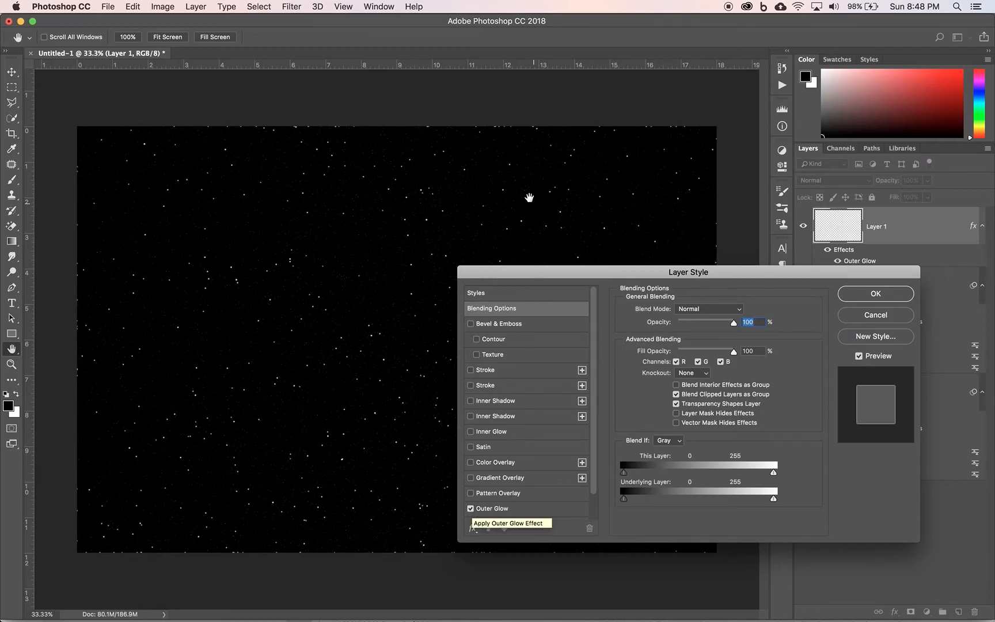
pyautogui.click(500, 509)
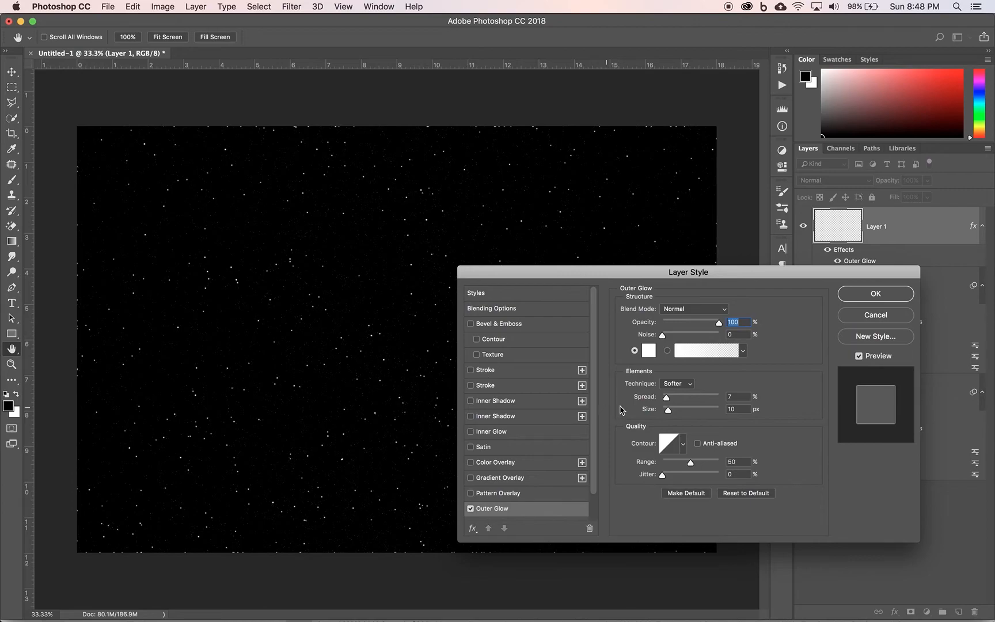
pyautogui.moveTo(669, 410); pyautogui.dragTo(704, 413)
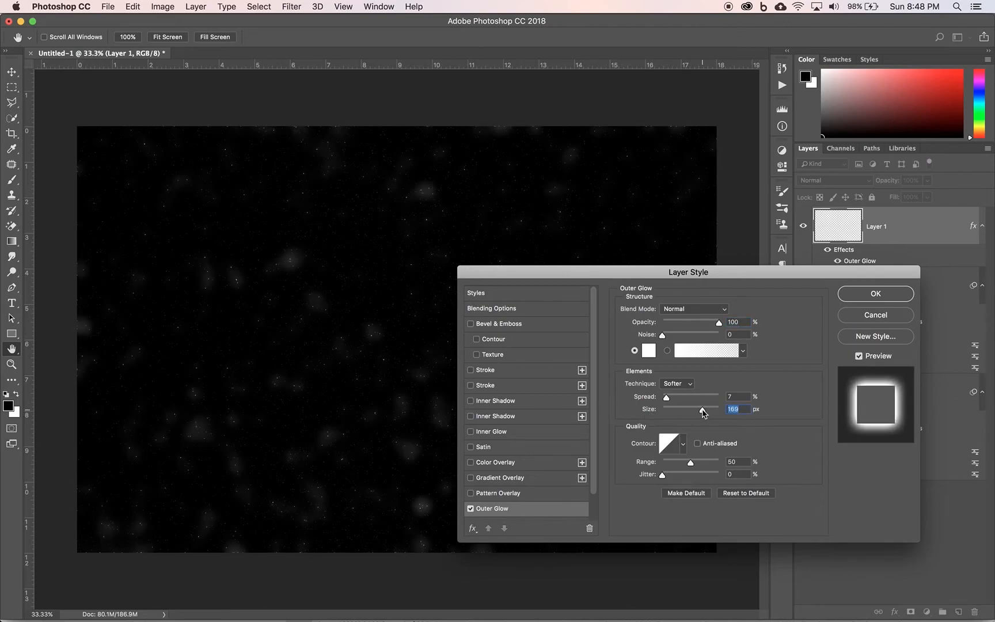
pyautogui.moveTo(703, 413); pyautogui.dragTo(669, 410)
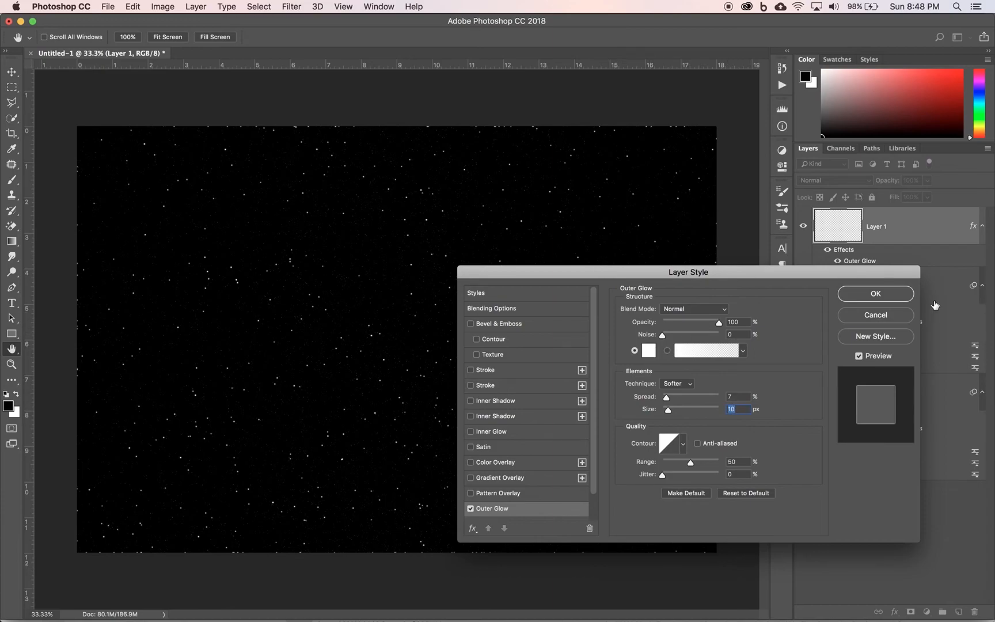
pyautogui.click(900, 296)
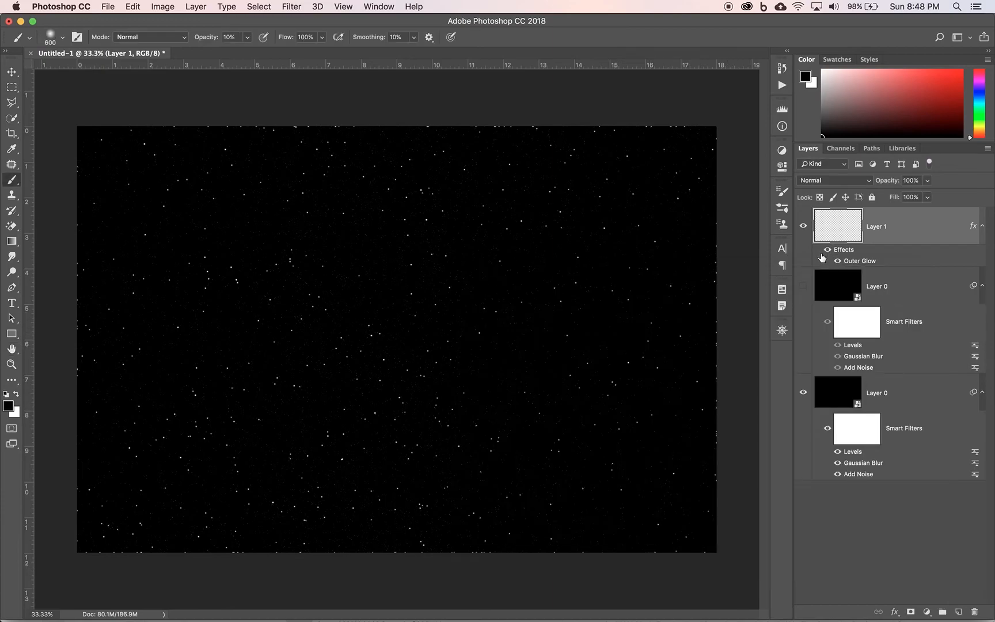
# - Check the glowing stars' effect on the sky by hiding and showing their layer
pyautogui.click(803, 226)
pyautogui.click(803, 226)
pyautogui.click(803, 227)
pyautogui.click(803, 227)
# - Rename the bottom star layer as "Distant Stars"
pyautogui.doubleClick(889, 396)
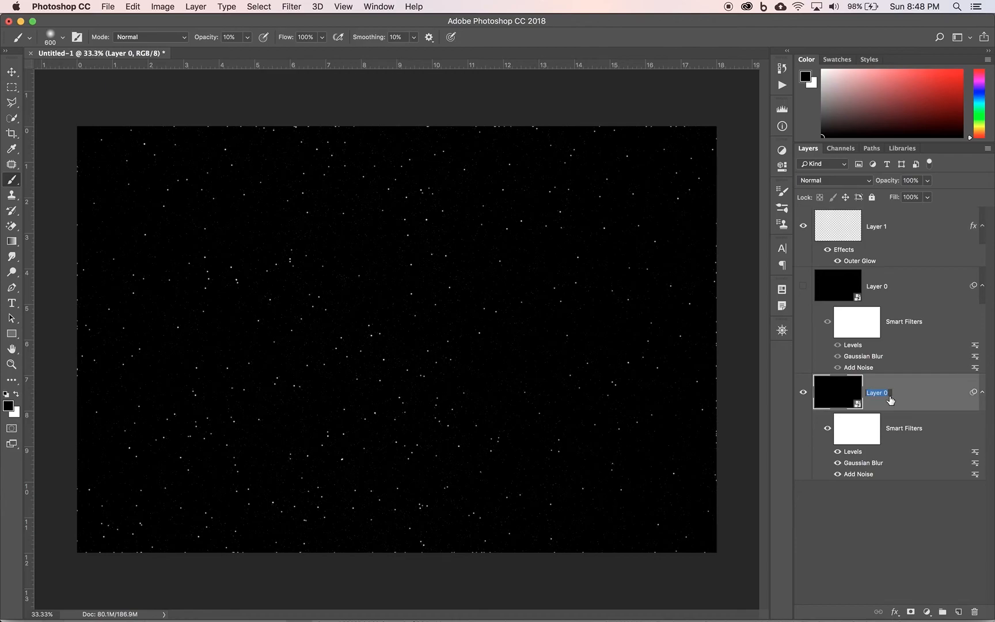
pyautogui.write('Dsitant Stars')
pyautogui.press('Return')
pyautogui.doubleClick(881, 392)
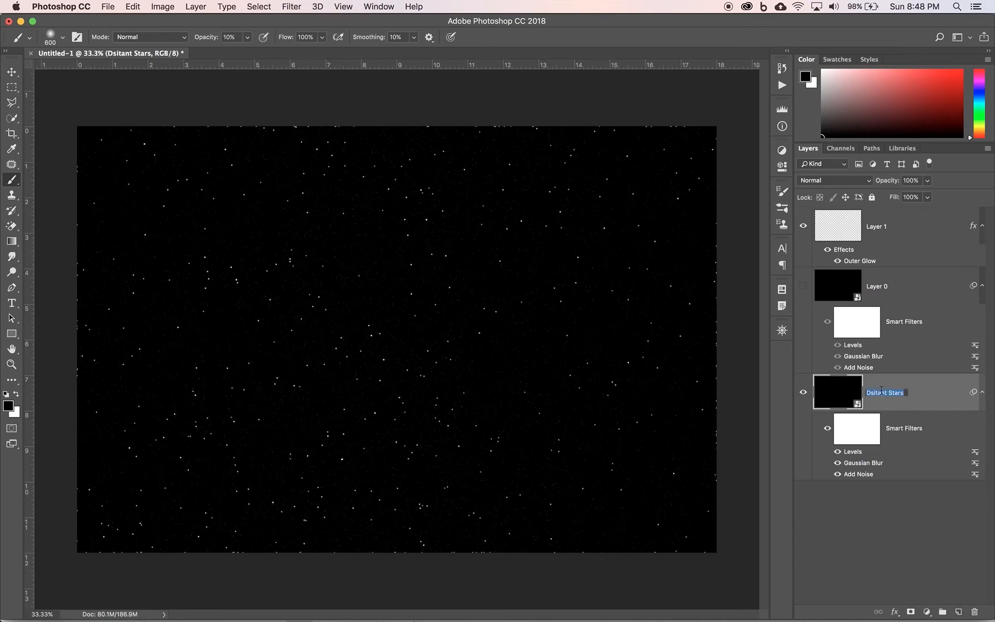
pyautogui.write('Distant Stars')
pyautogui.press('Return')
# - Rename the top layer with the Outer Glow as "Bright Stars"
pyautogui.doubleClick(879, 227)
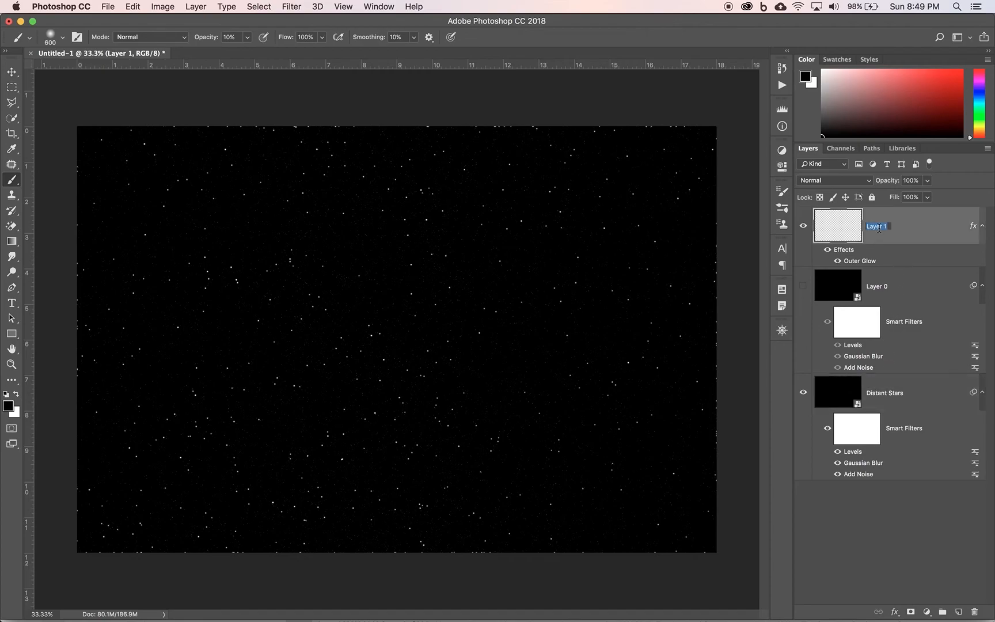
pyautogui.write('Stars')
pyautogui.press('BackSpace')
pyautogui.press('BackSpace')
pyautogui.press('BackSpace')
pyautogui.press('BackSpace')
pyautogui.press('BackSpace')
pyautogui.write('Bright Stars')
pyautogui.press('Return')
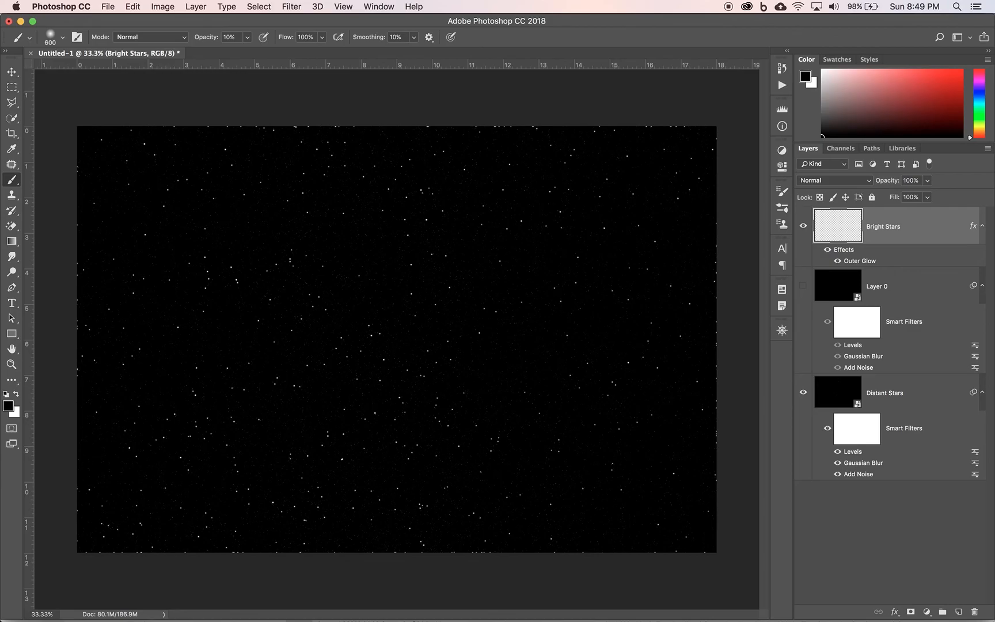